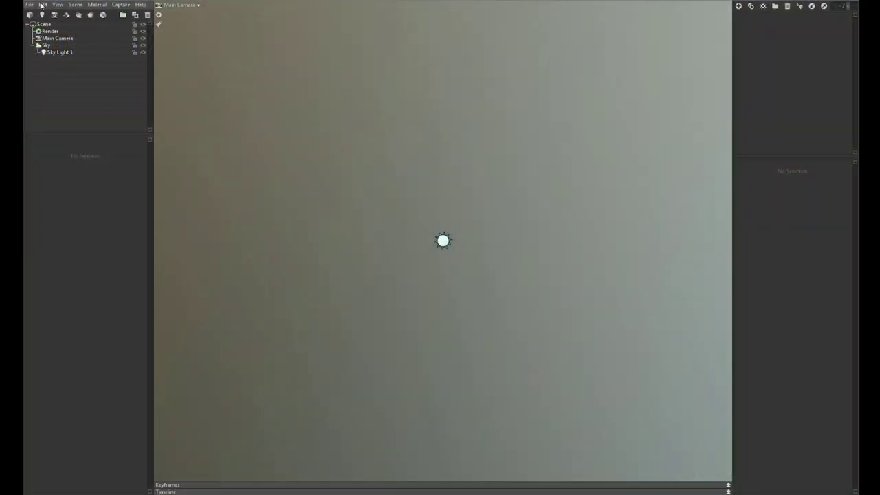
Step: Import the Eye_Sphere model into the scene
left_click(29, 5)
left_click(54, 64)
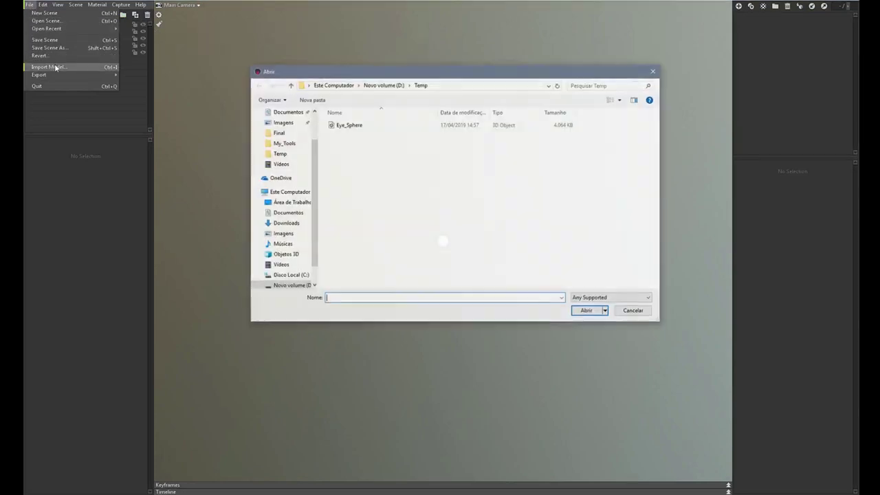
left_click(341, 125)
left_click(585, 312)
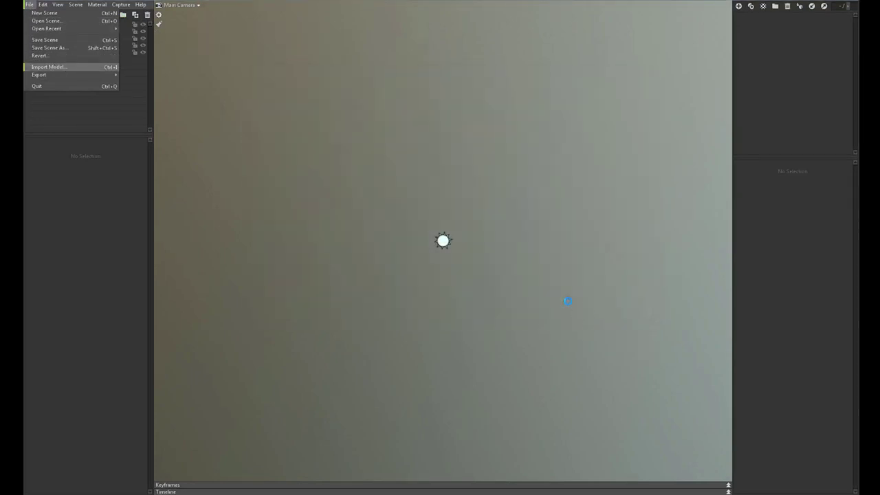
Step: Rename the pSphere1 mesh to Sclera in the outliner
left_click(61, 66)
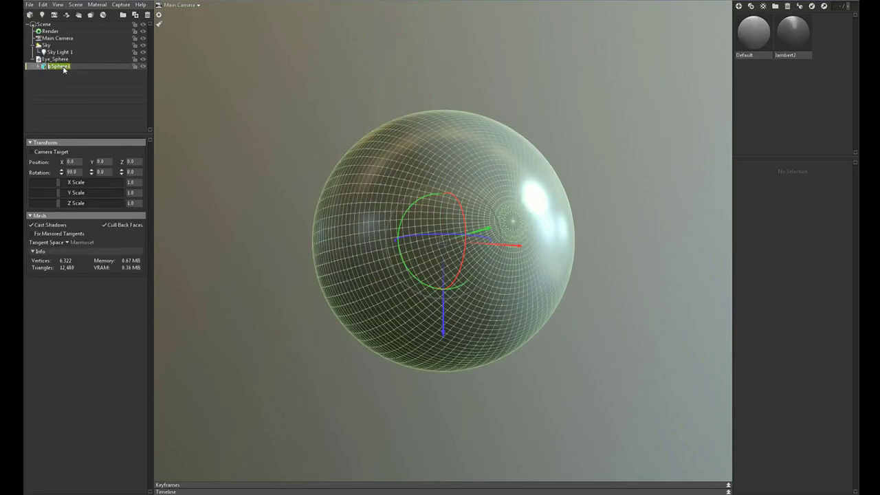
type("Sl")
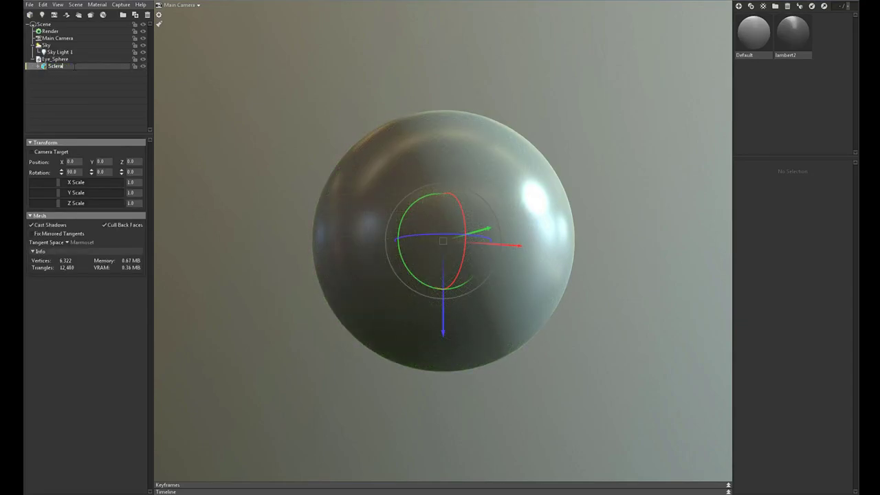
key("Return")
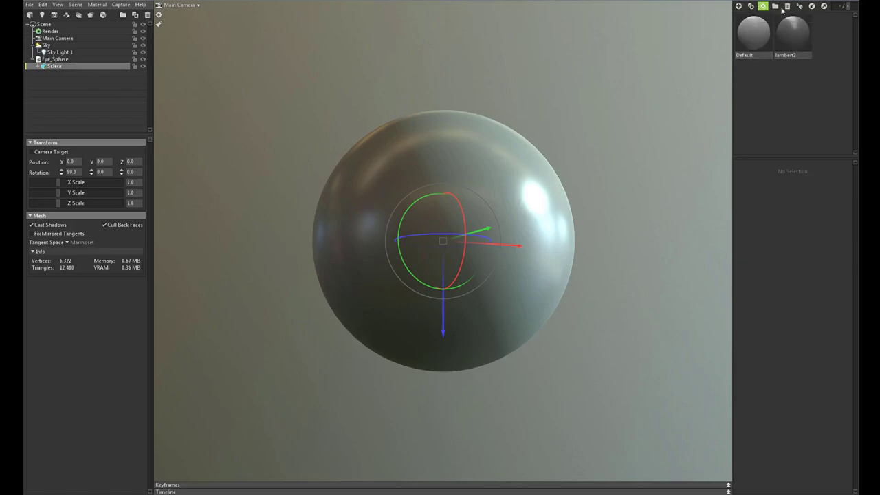
Step: Load the Eye_Generator substance material and assign it to the sphere
left_click(812, 7)
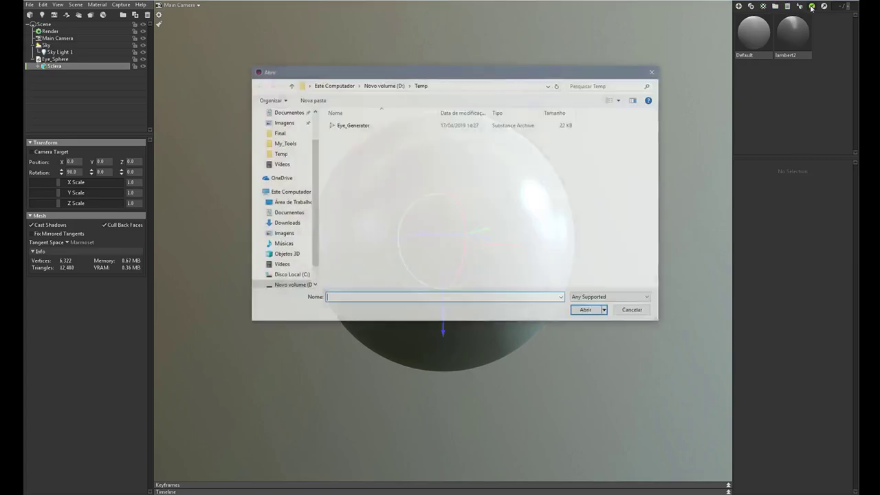
left_click(352, 127)
left_click(576, 304)
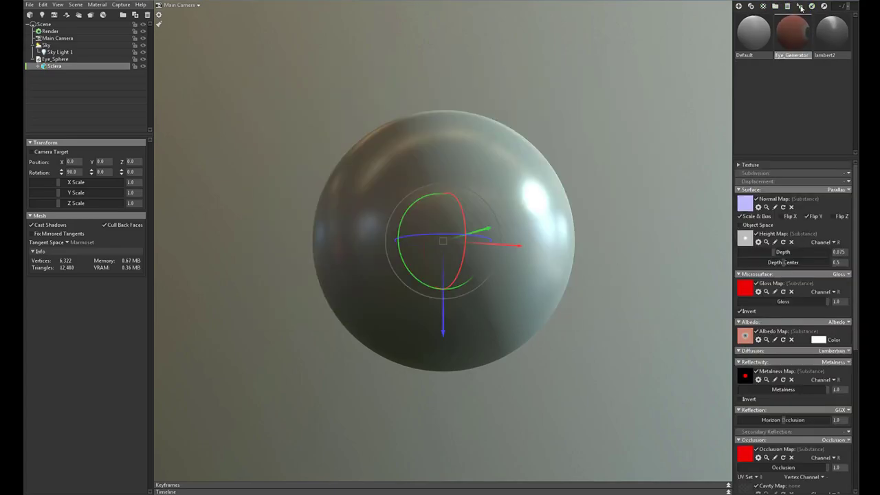
left_click(600, 321)
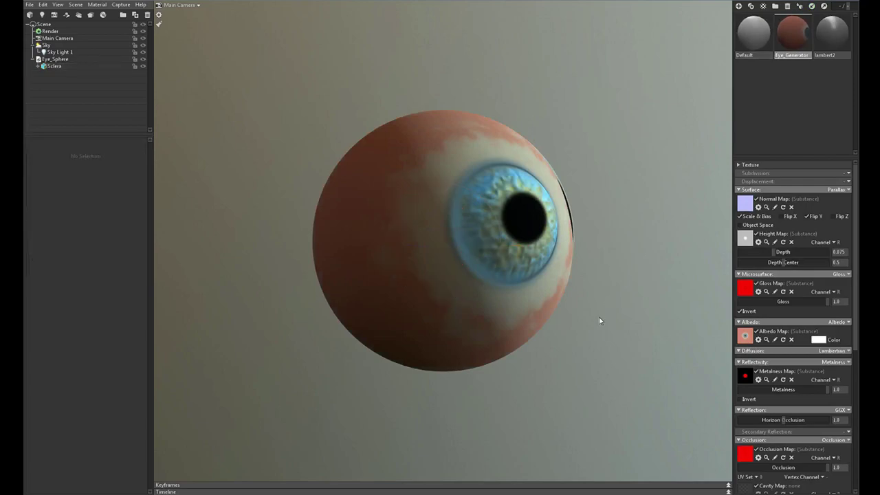
Step: Set subdivision to Flat and displacement to Height with scale 0.12
left_click(848, 175)
left_click(809, 193)
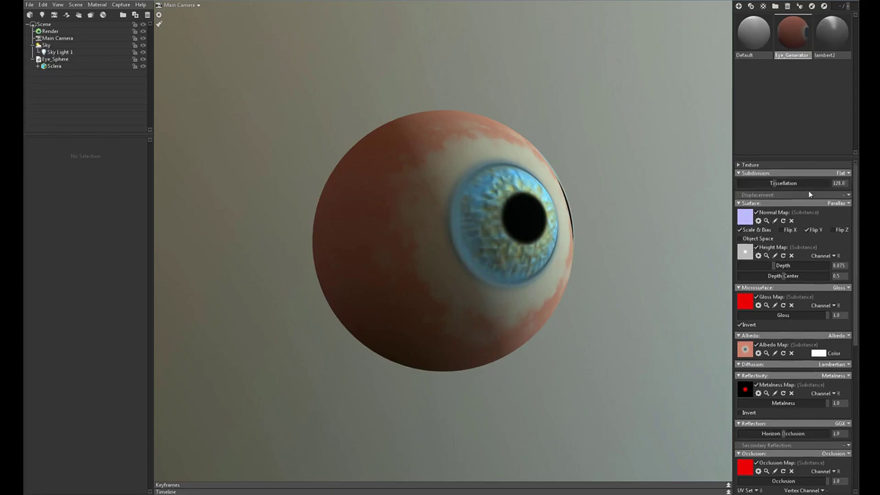
left_click(848, 195)
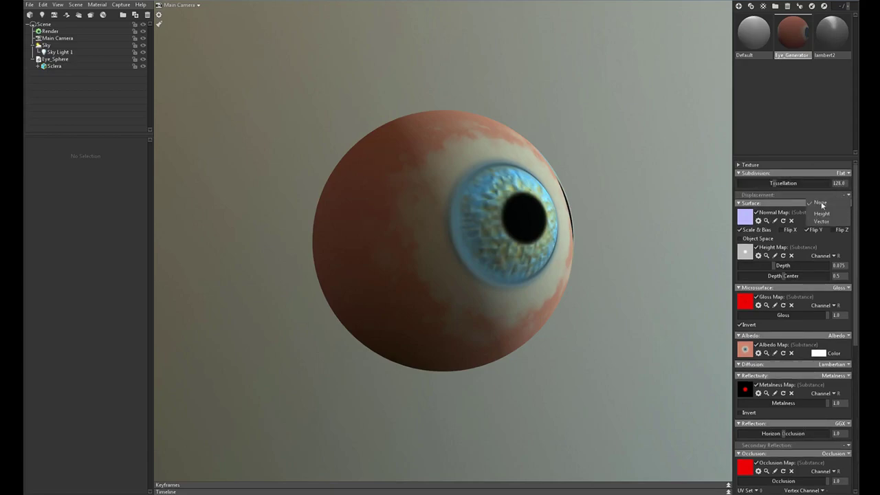
left_click(822, 214)
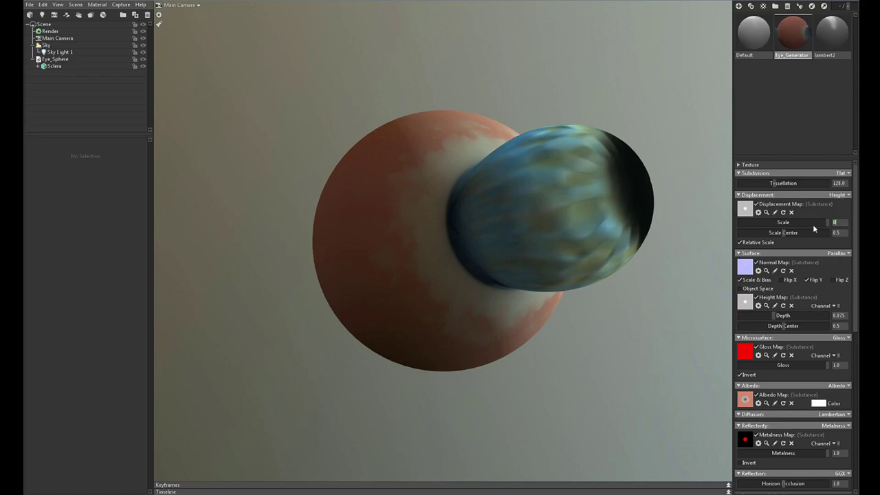
key("Return")
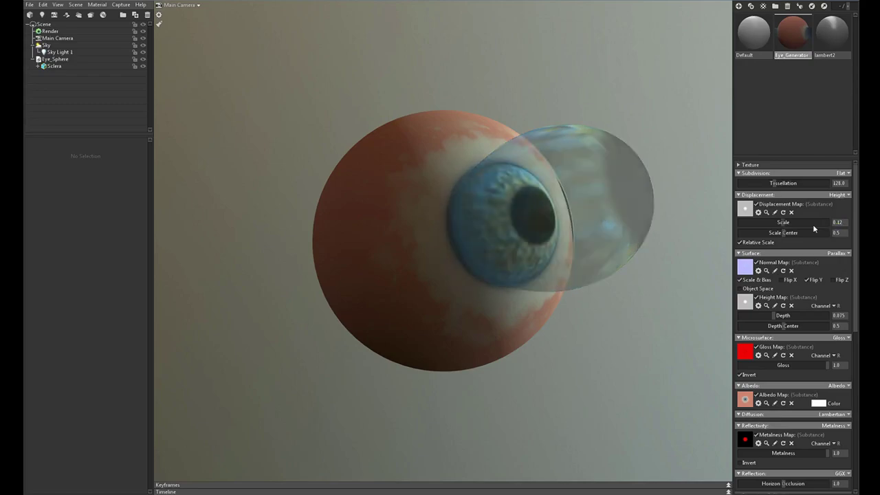
Step: Read parallax height from channel A, with depth center 1.0 and depth 0.055
left_click(834, 306)
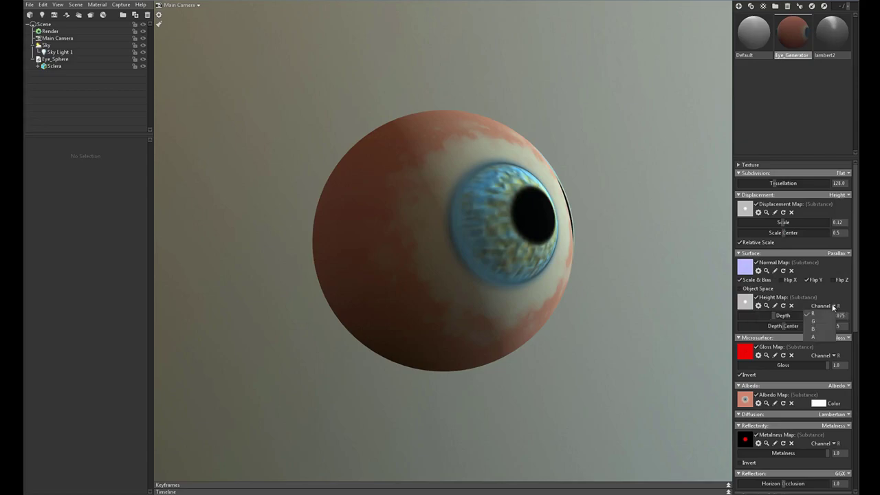
left_click(817, 336)
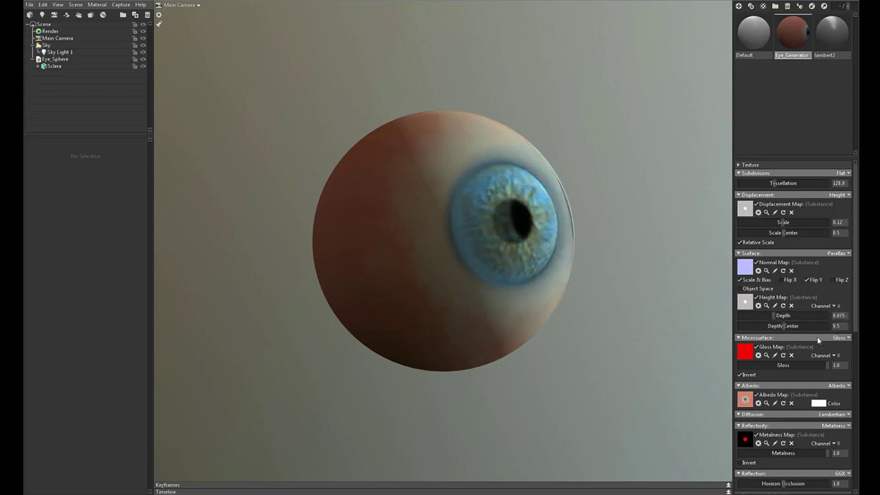
left_click_drag(784, 328, 859, 325)
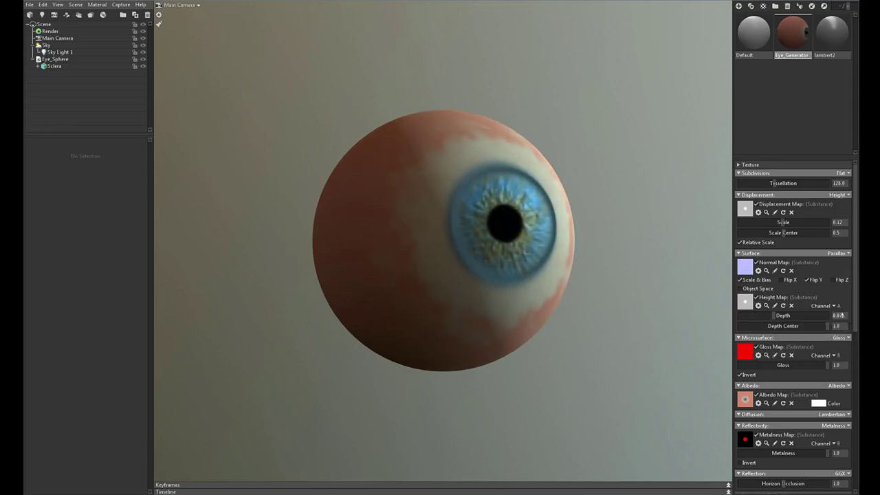
mouse_move(838, 315)
left_click_drag(841, 315, 846, 315)
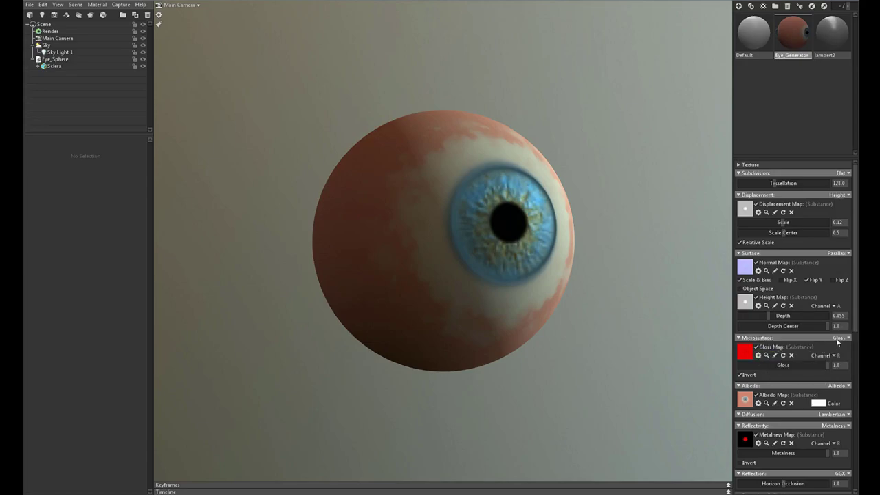
Step: Switch microsurface from Gloss to Roughness
left_click(838, 337)
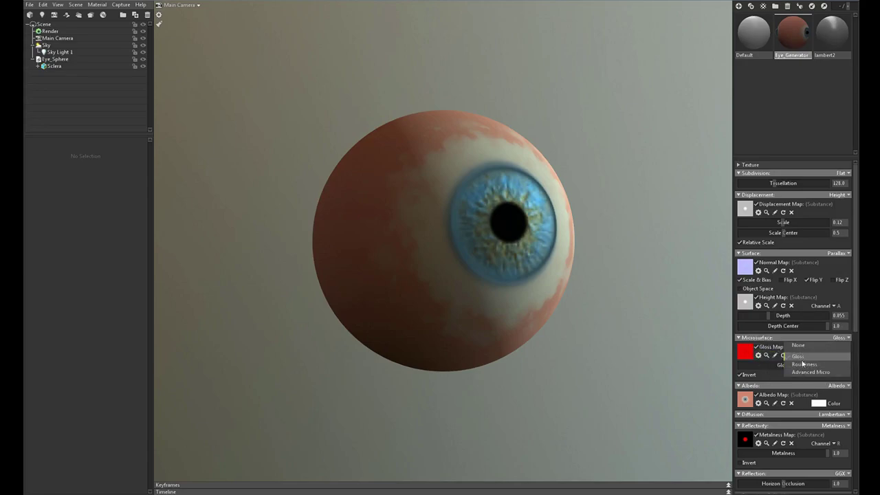
left_click(804, 365)
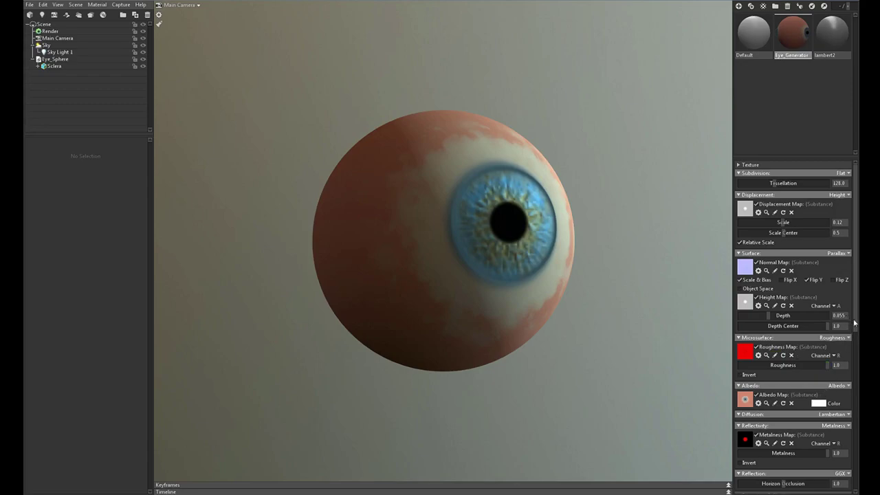
left_click_drag(856, 323, 847, 372)
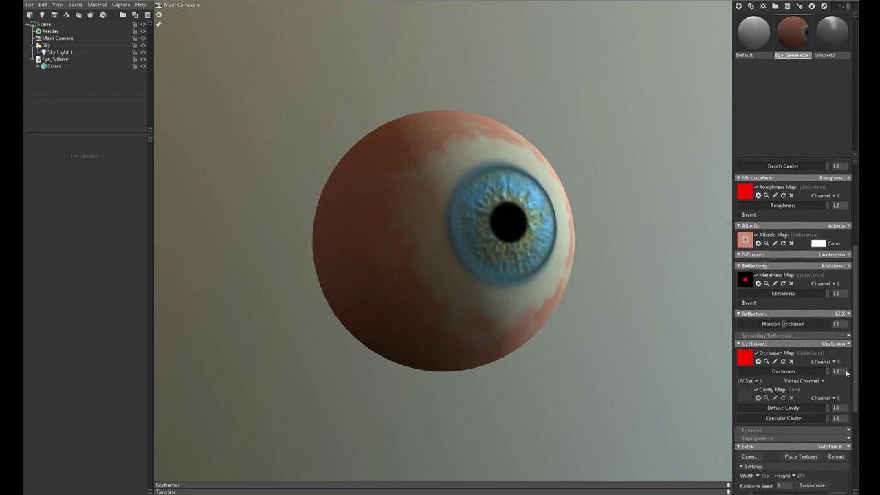
Step: Set the eye material's Diffusion to Subsurface Scatter and scroll to the Extra settings
left_click(834, 254)
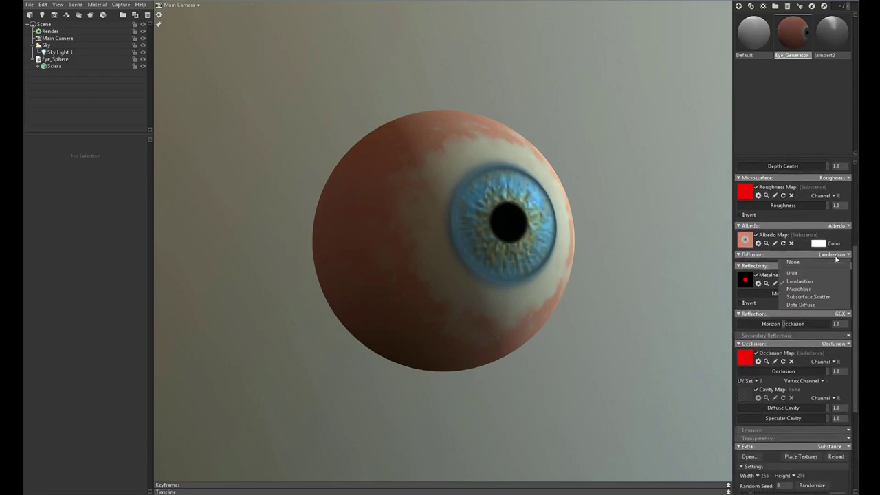
left_click(807, 297)
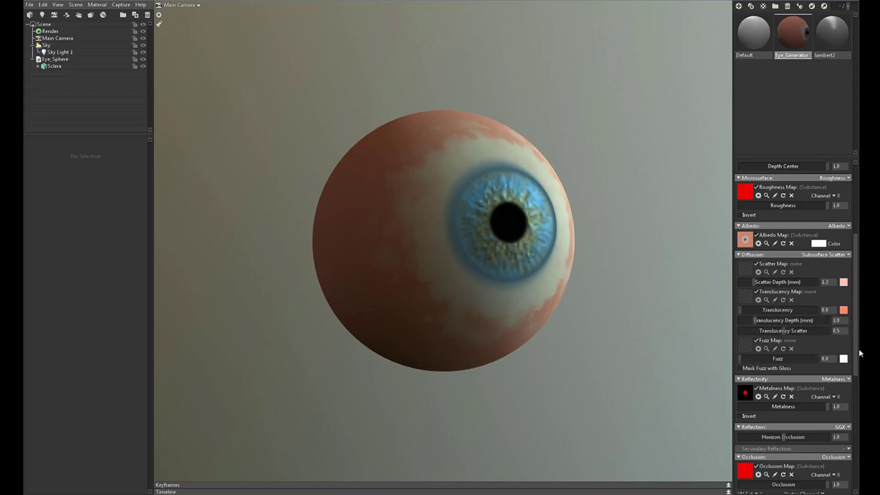
left_click_drag(857, 352, 859, 446)
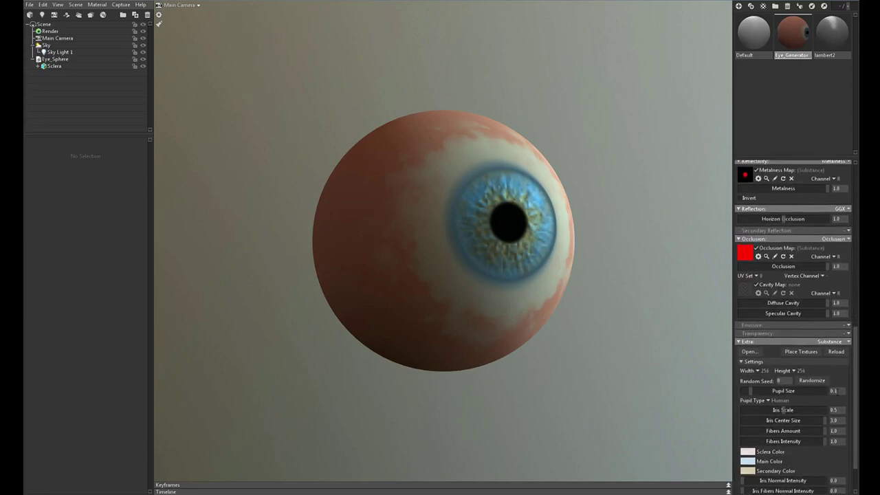
Step: Set the substance texture size to 1024 × 1024
left_click(758, 371)
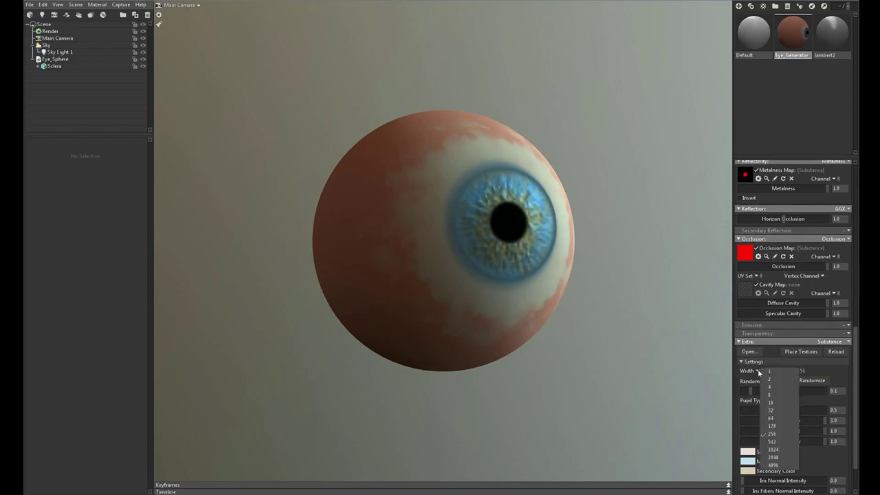
left_click(773, 450)
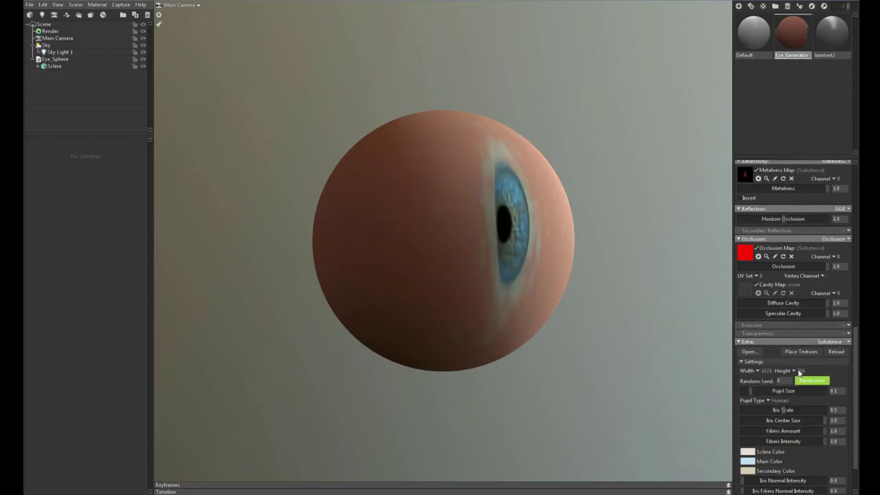
left_click(794, 370)
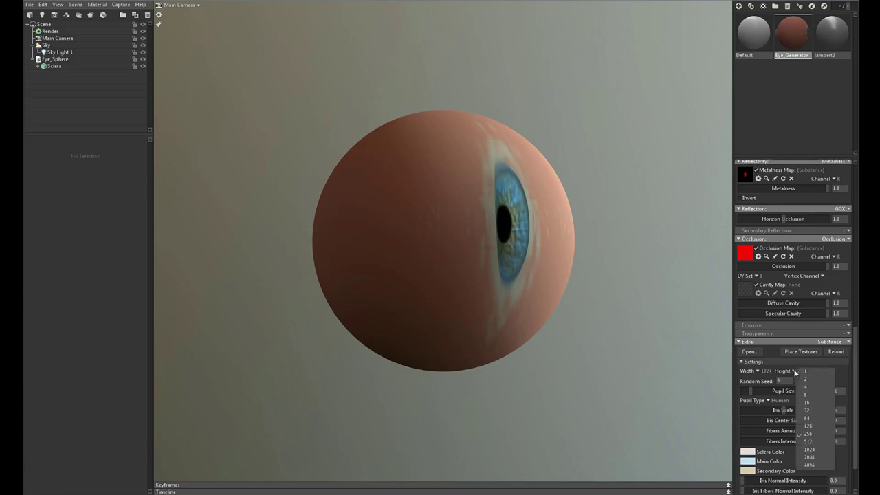
left_click(814, 443)
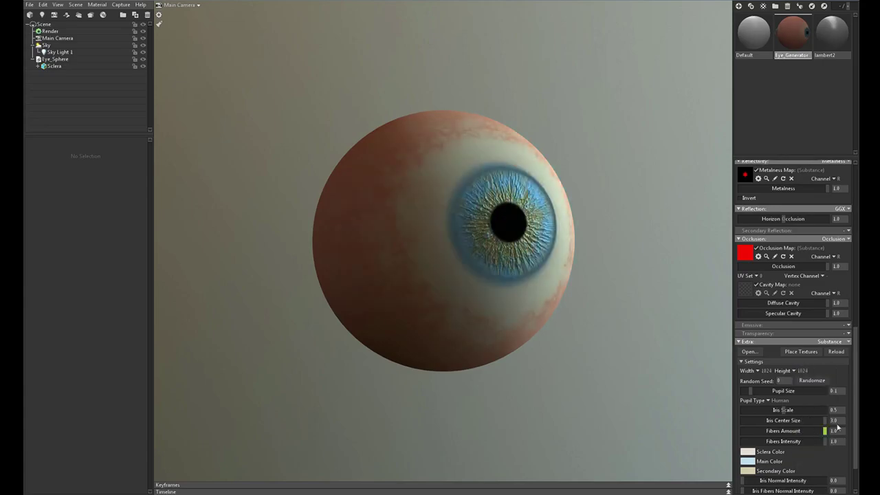
Step: Set iris normal intensity 1.0, iris center size about 2.05, iris roughness about 0.83
left_click_drag(857, 428, 858, 446)
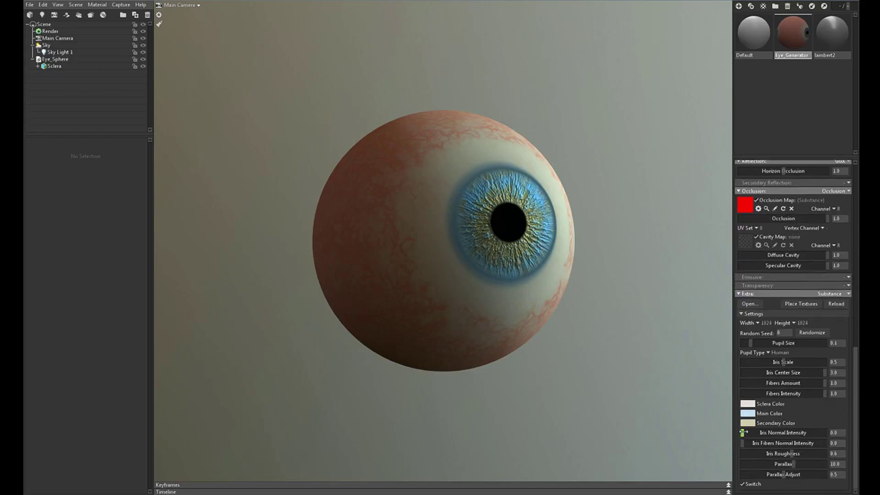
left_click_drag(743, 432, 859, 433)
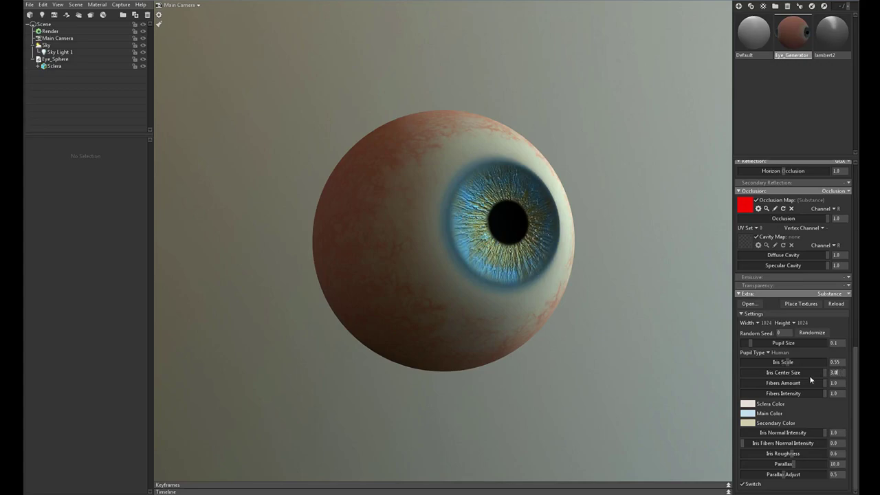
left_click_drag(812, 373, 775, 372)
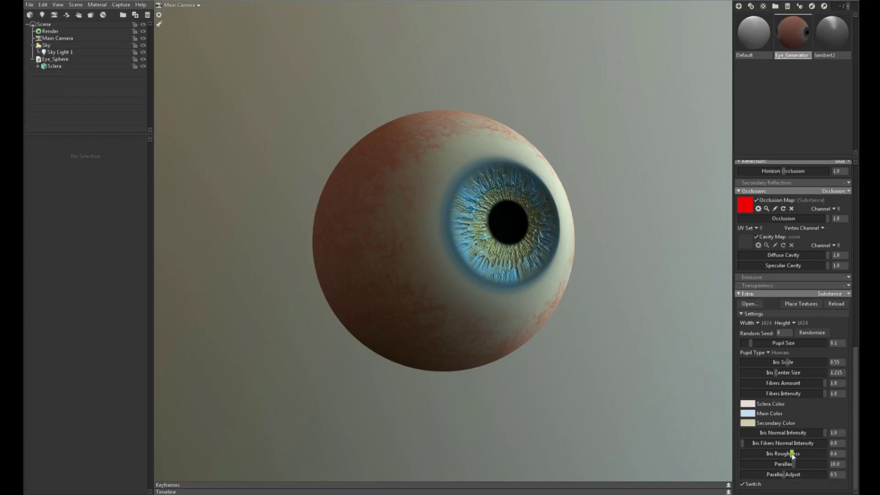
left_click_drag(793, 455, 814, 454)
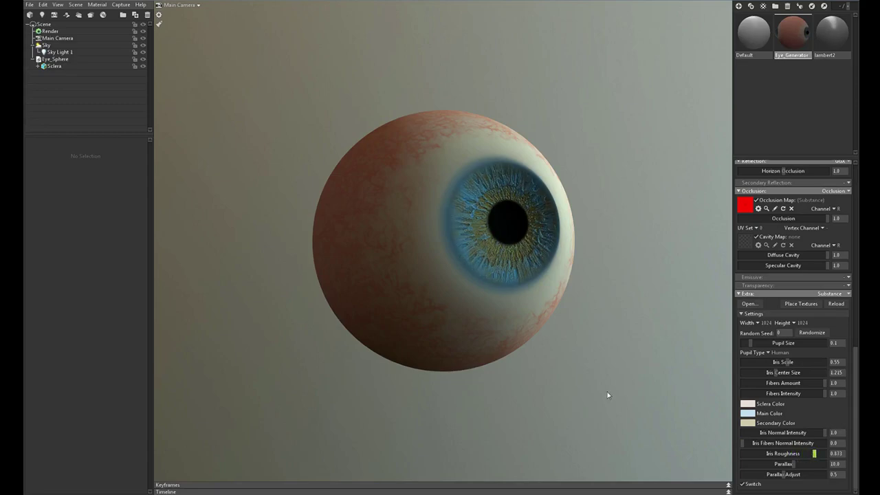
mouse_move(522, 361)
left_mouse_down()
mouse_move(600, 376)
mouse_move(386, 371)
mouse_move(533, 376)
mouse_move(516, 362)
mouse_move(505, 377)
mouse_move(530, 375)
left_mouse_up()
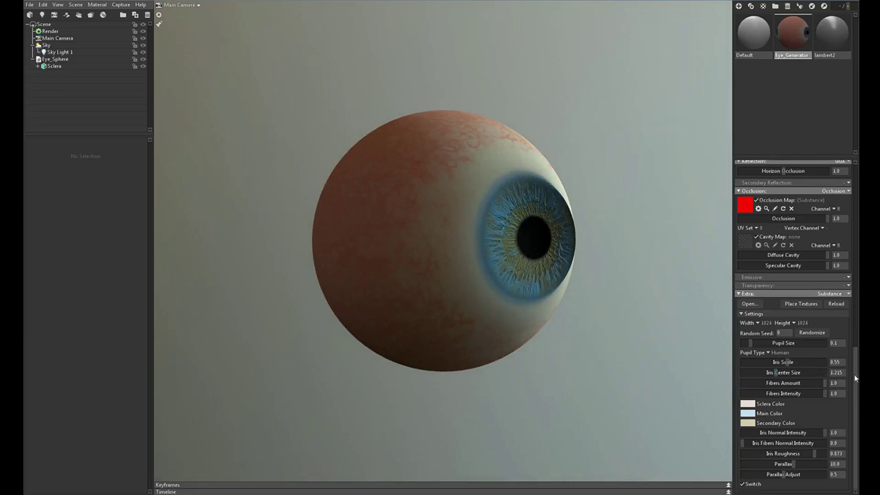
left_click_drag(855, 377, 859, 179)
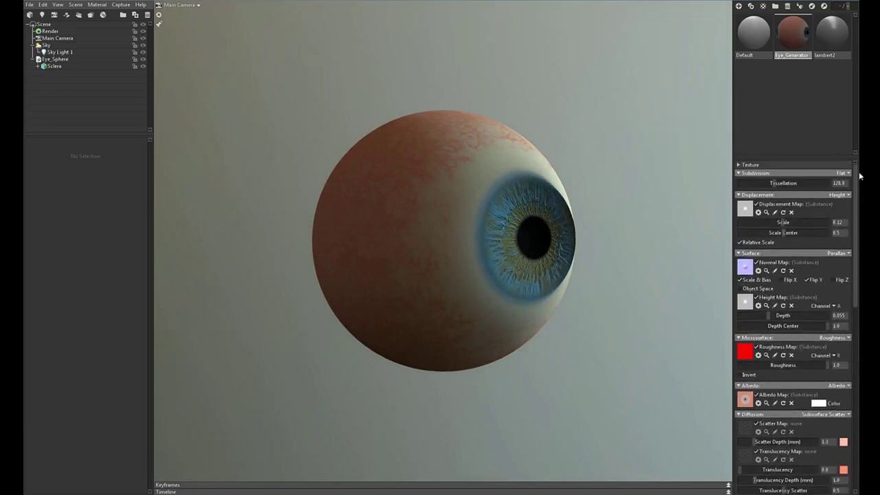
Step: Duplicate the Sclera mesh and name the copy Cornea
left_click(55, 67)
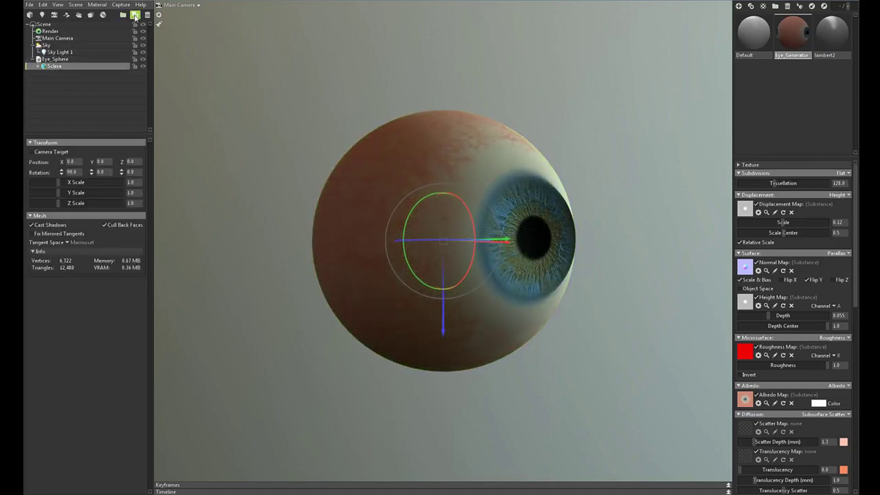
left_click(135, 15)
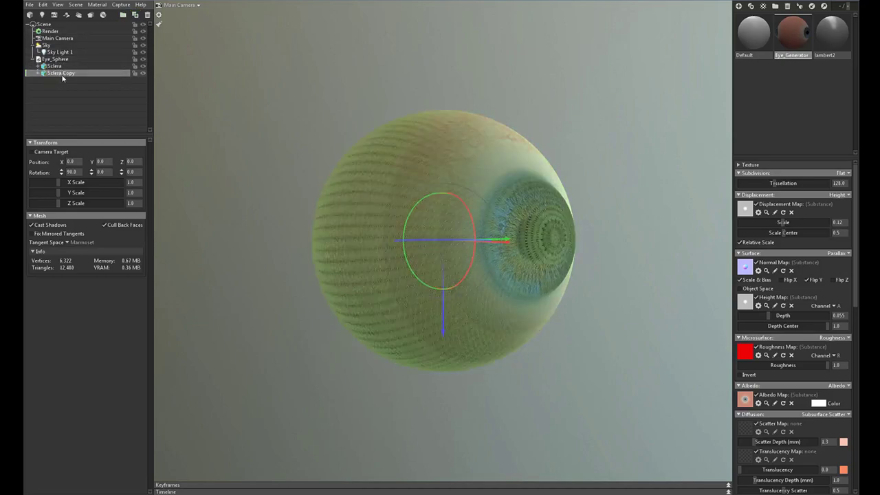
double_click(61, 73)
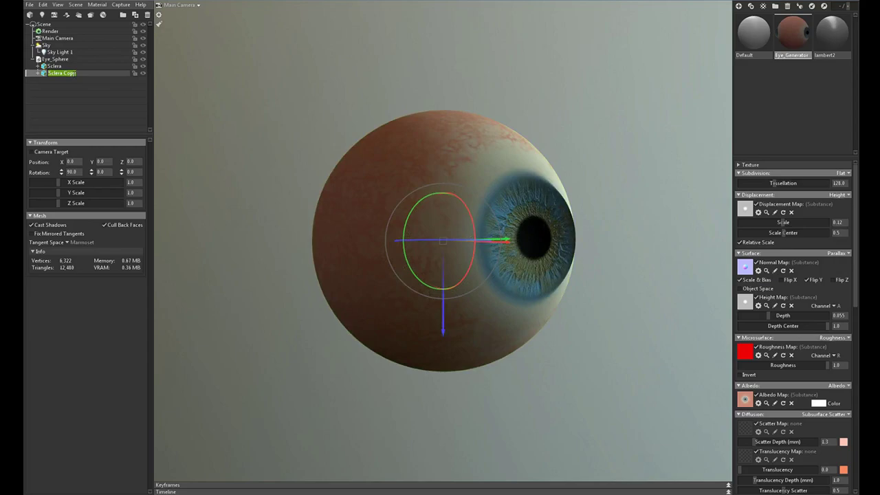
type("Cornea")
key("Return")
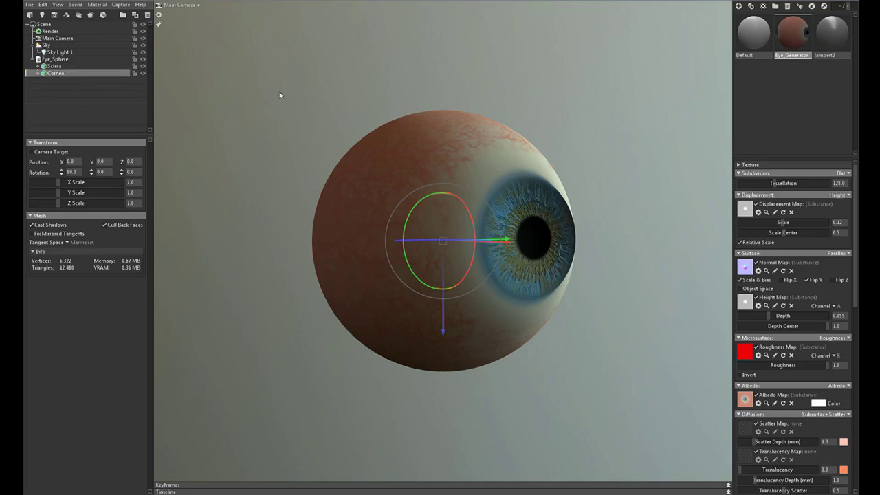
Step: Rename the Eye_Generator material to Sclera
left_click(796, 58)
left_click_drag(808, 58, 774, 60)
type("Sclera")
key("Return")
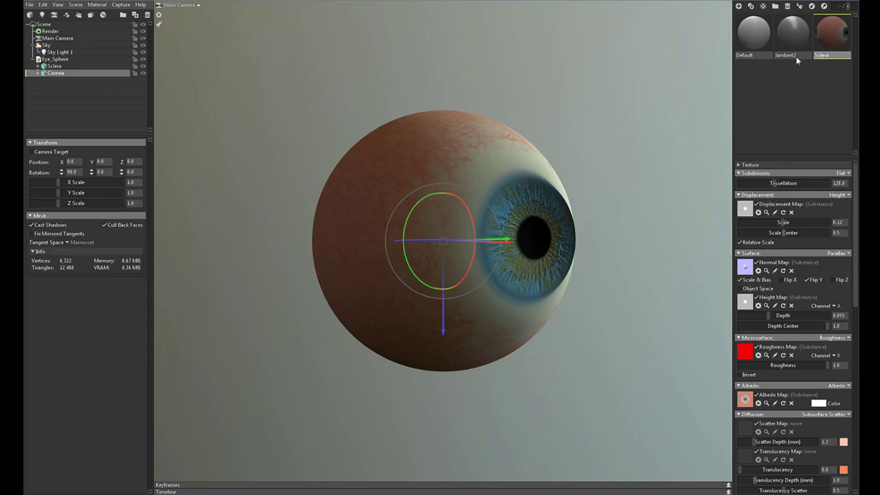
Step: Duplicate the Sclera material and name the copy Cornea
left_click(753, 7)
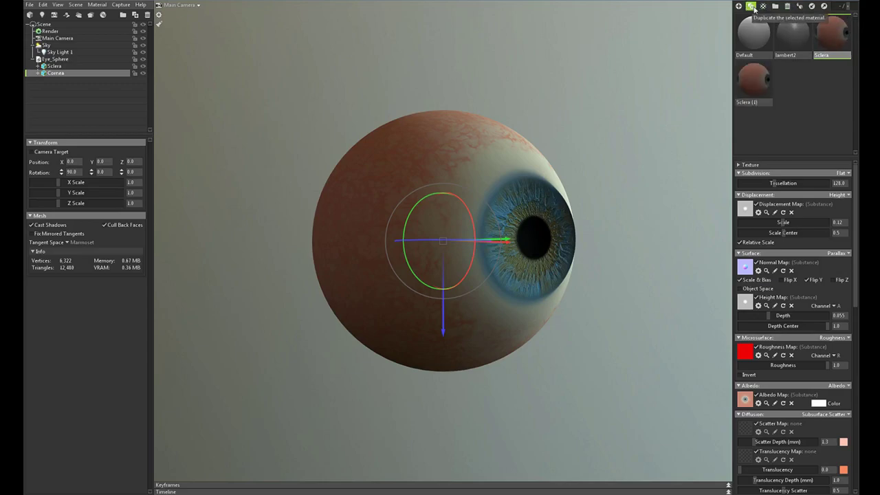
double_click(749, 102)
type("Corne")
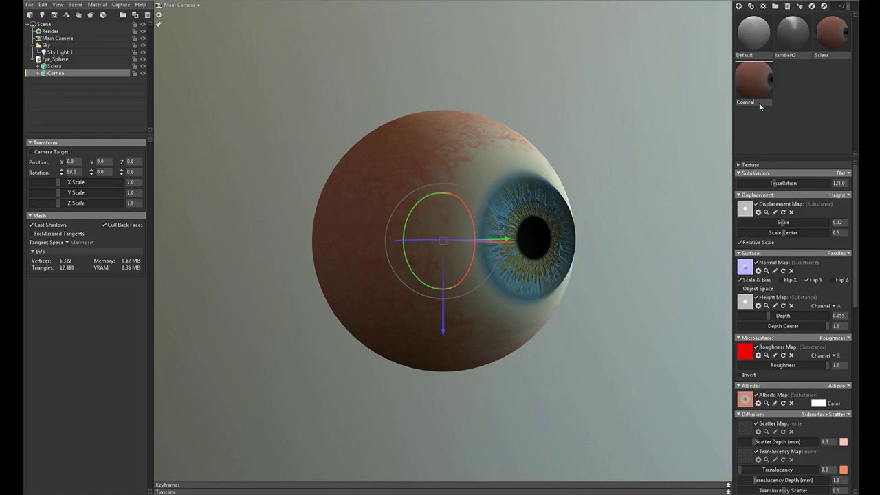
type("a")
key("Return")
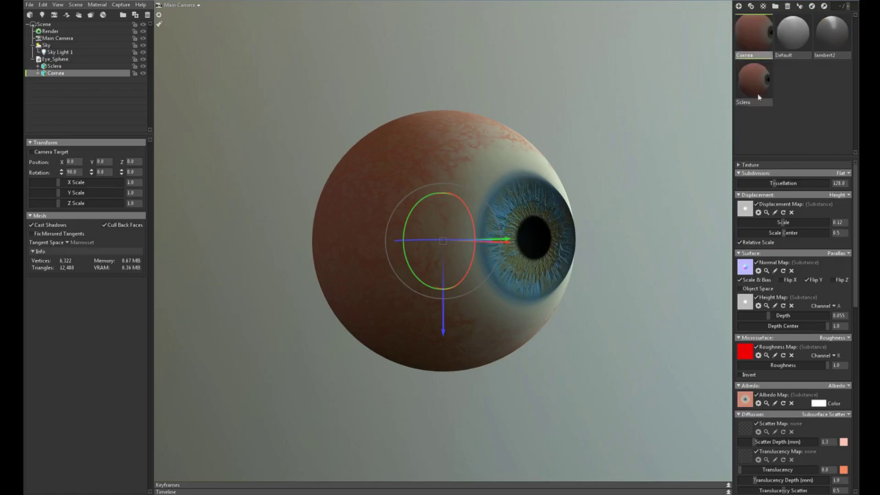
Step: Set the Cornea material's diffusion to Lambertian
left_click(266, 143)
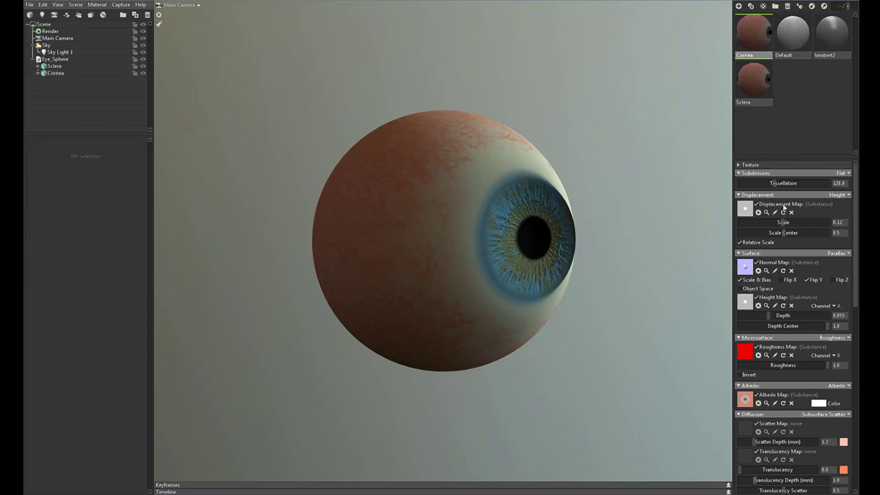
left_click_drag(858, 239, 846, 312)
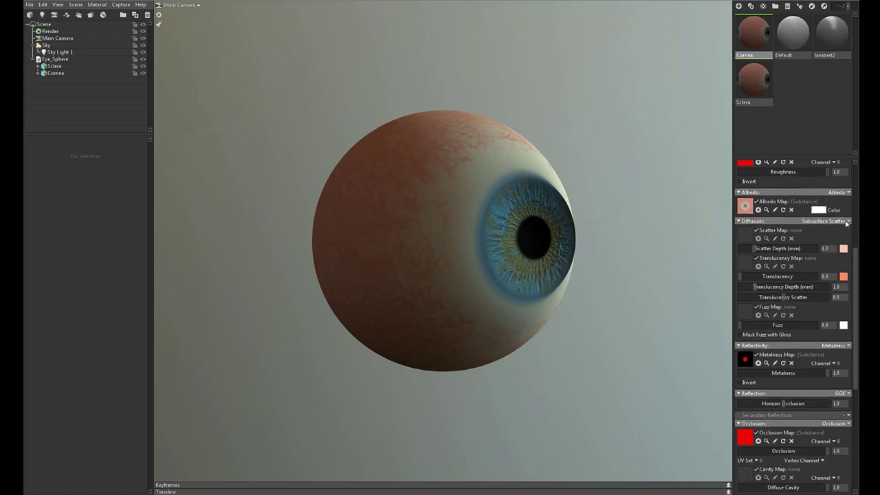
left_click(847, 222)
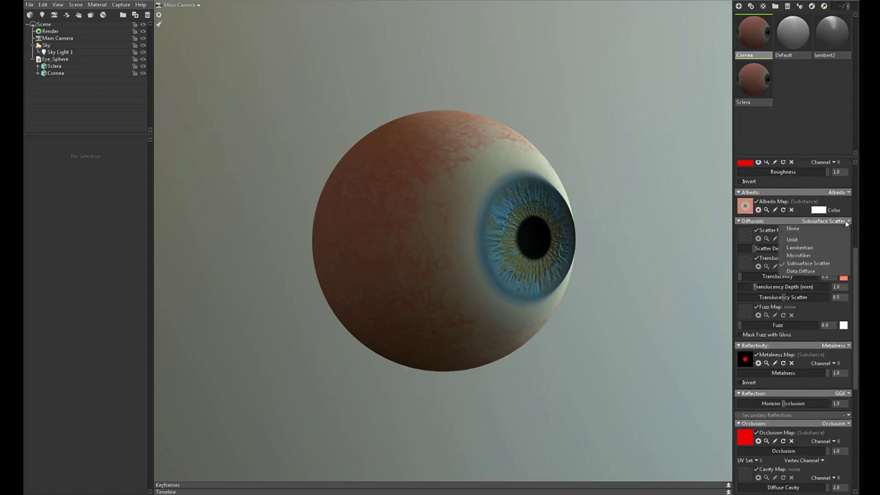
left_click(805, 248)
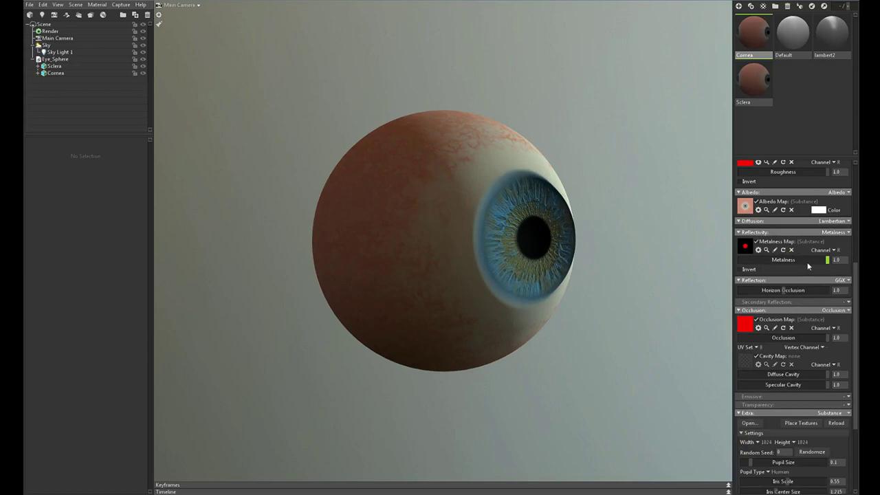
mouse_move(859, 308)
left_mouse_down()
mouse_move(852, 348)
mouse_move(857, 306)
left_mouse_up()
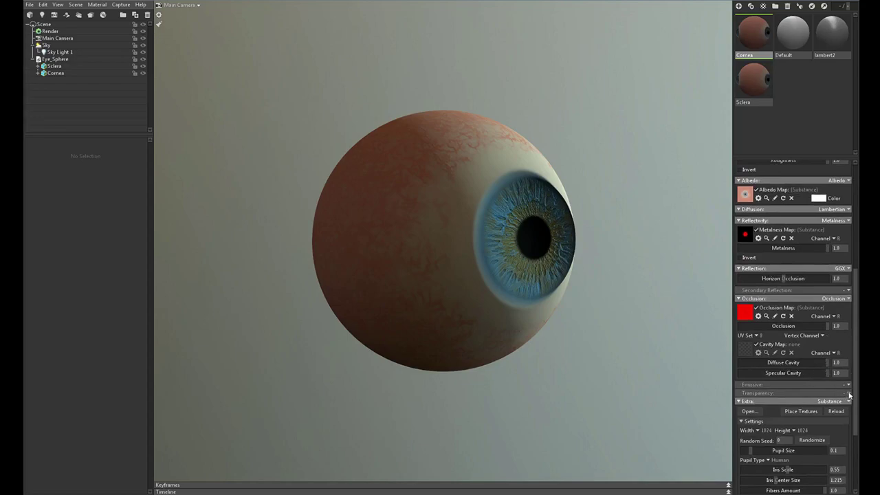
Step: Give the Cornea Add transparency at alpha 0.935 and uncheck the Switch option
left_click(850, 393)
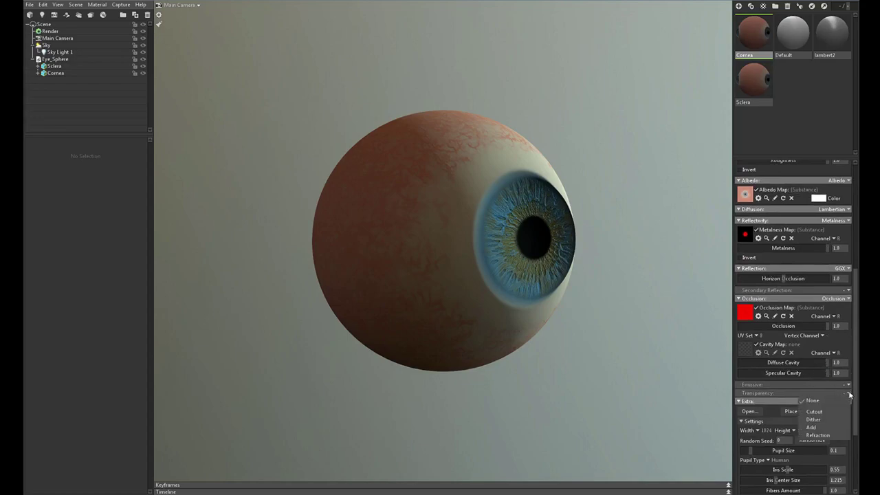
left_click(812, 429)
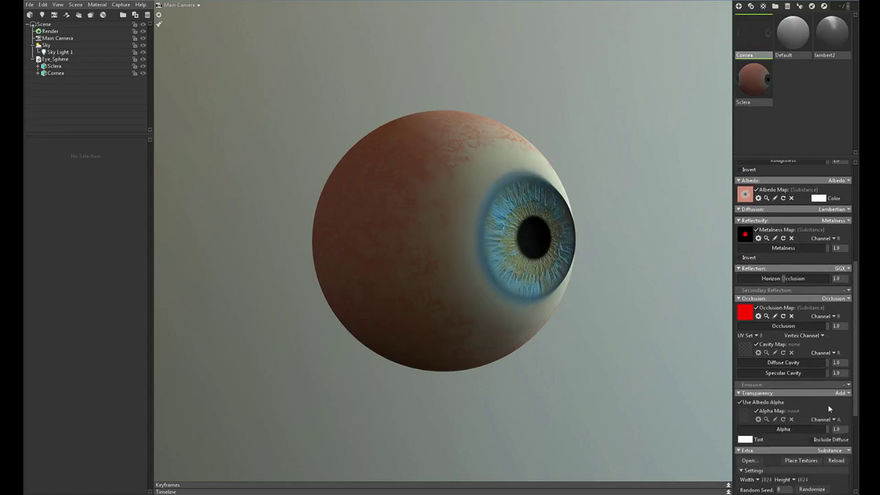
left_click_drag(830, 429, 860, 475)
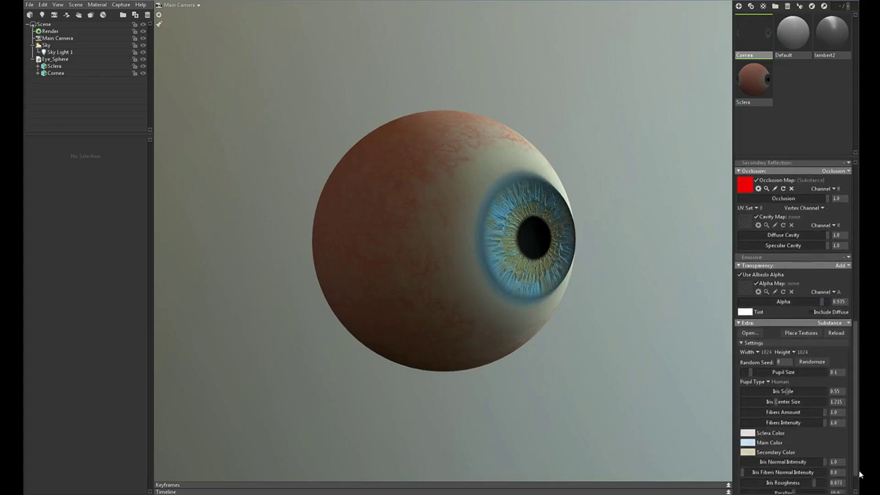
scroll(859, 474, "down", 2)
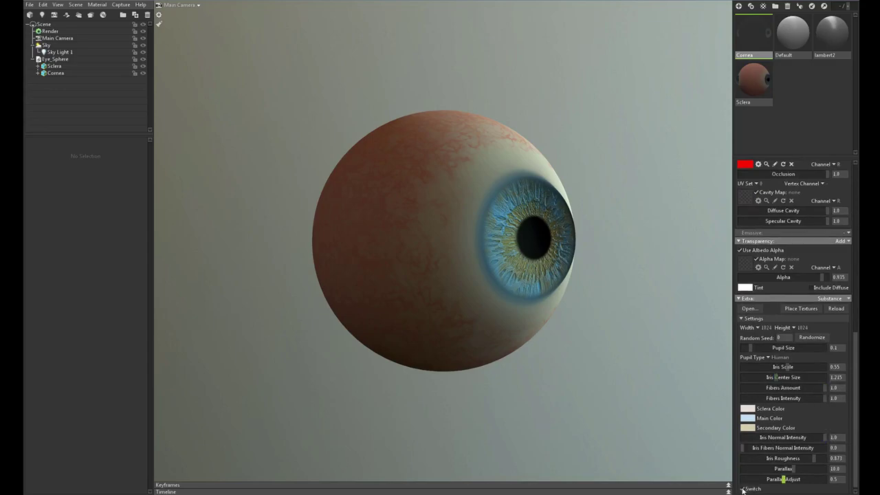
left_click(743, 489)
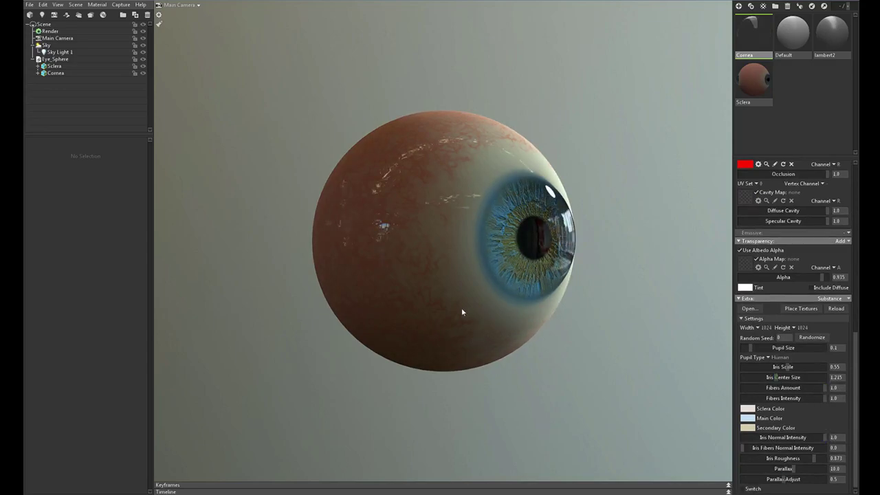
mouse_move(464, 307)
left_mouse_down()
mouse_move(445, 283)
mouse_move(469, 298)
mouse_move(423, 297)
mouse_move(418, 308)
mouse_move(482, 306)
mouse_move(494, 295)
mouse_move(452, 304)
left_mouse_up()
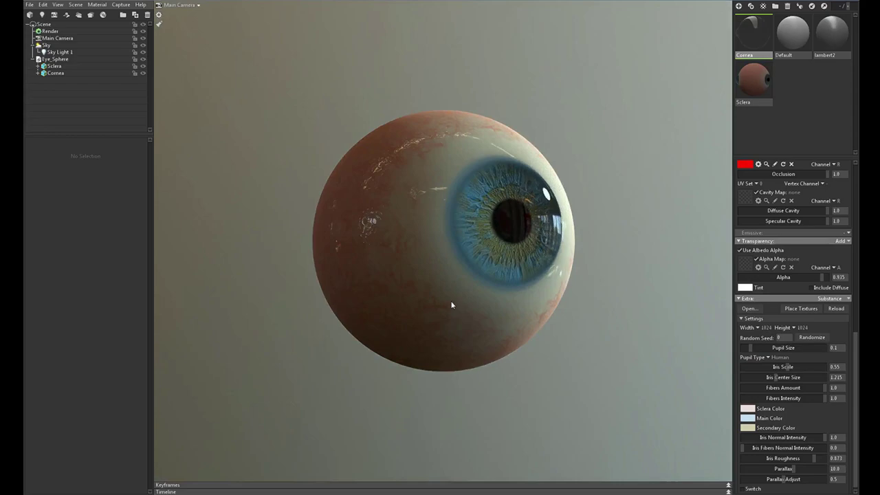
Step: Set the Sclera material's iris Main Color to a light green
left_click(753, 86)
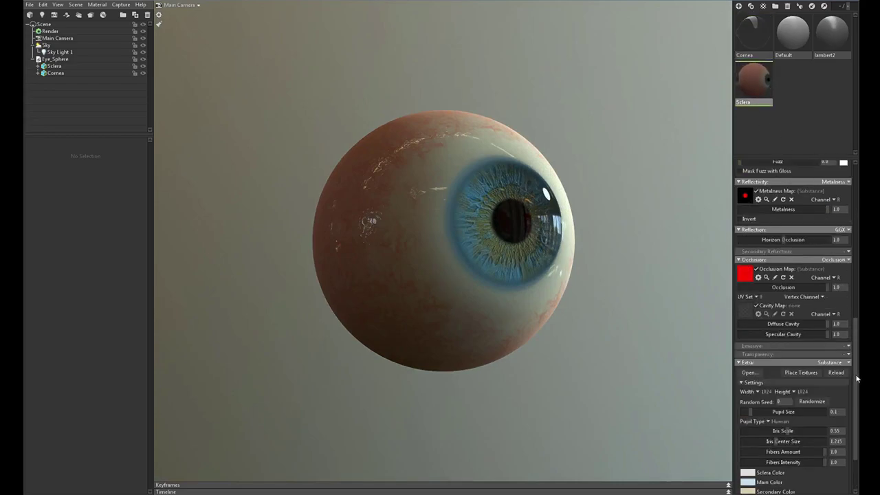
left_click_drag(857, 375, 859, 427)
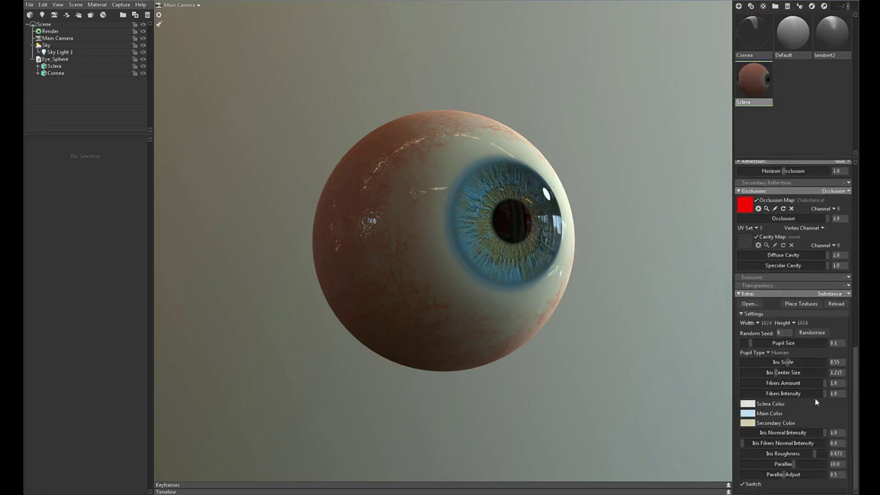
left_click(751, 414)
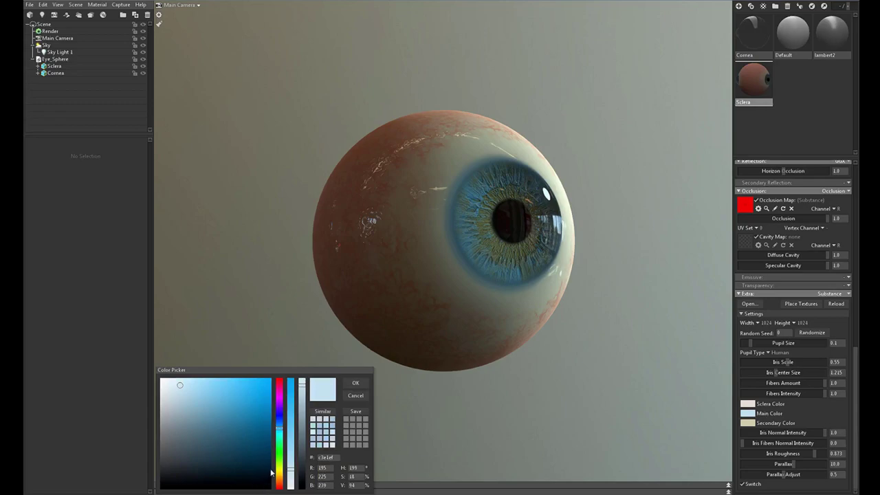
left_click(279, 467)
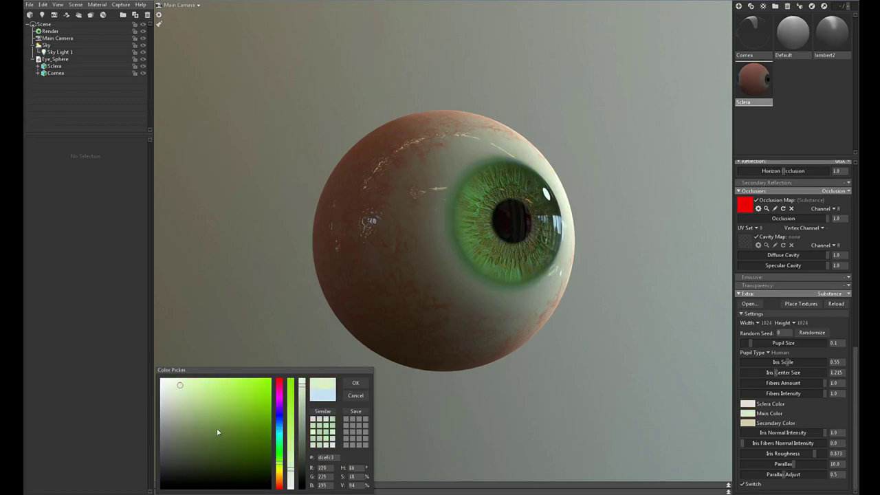
left_click_drag(198, 402, 203, 401)
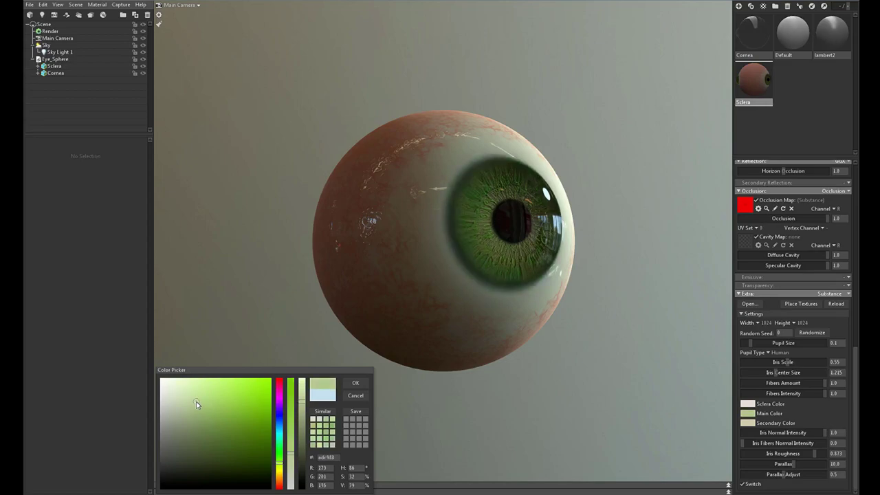
left_click(202, 394)
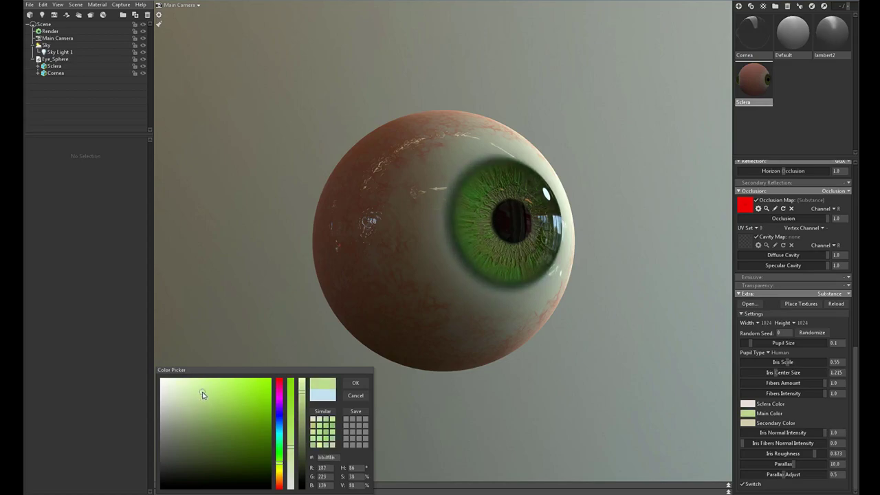
left_click(195, 404)
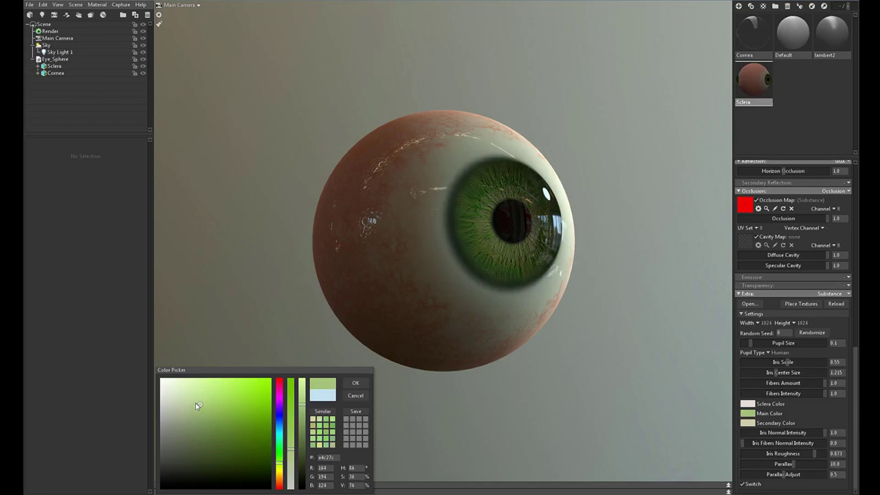
left_click(194, 401)
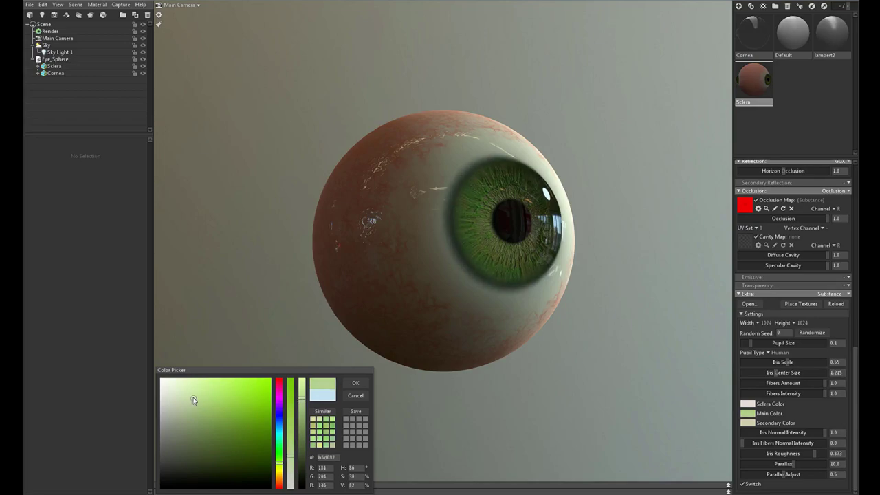
left_click(191, 398)
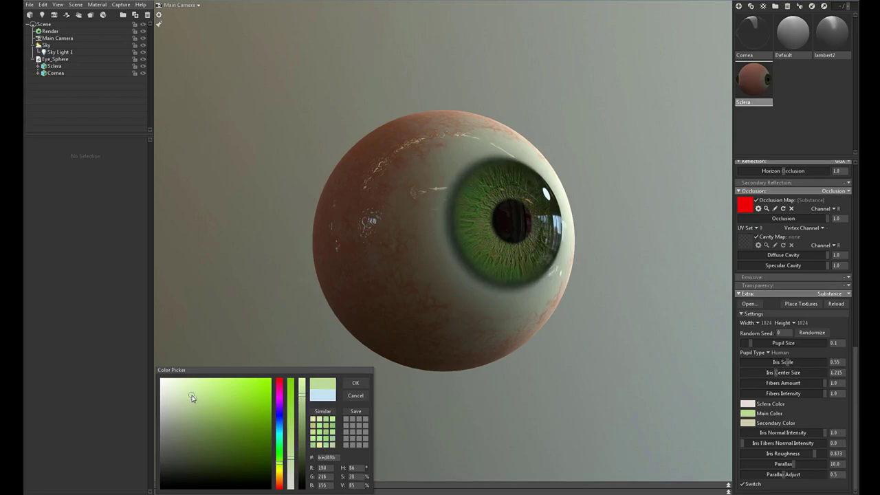
left_click(355, 383)
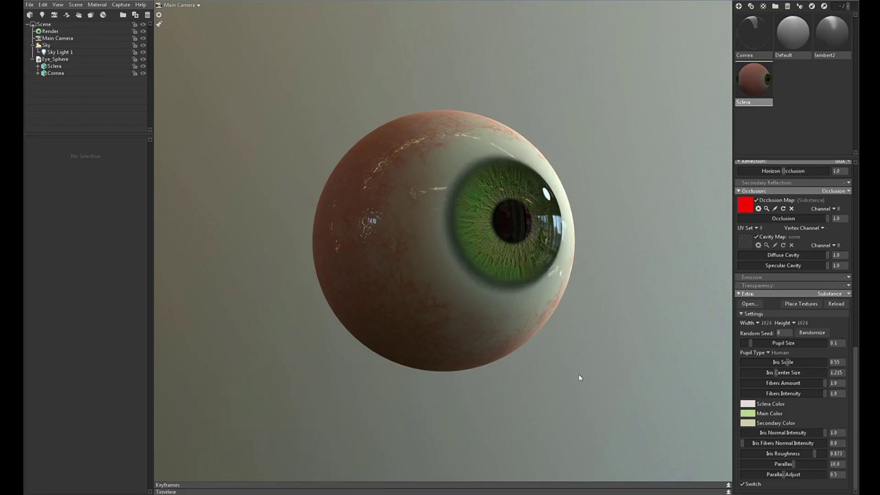
Step: Set the iris Secondary Color to a pale yellow-green cream
left_click(747, 424)
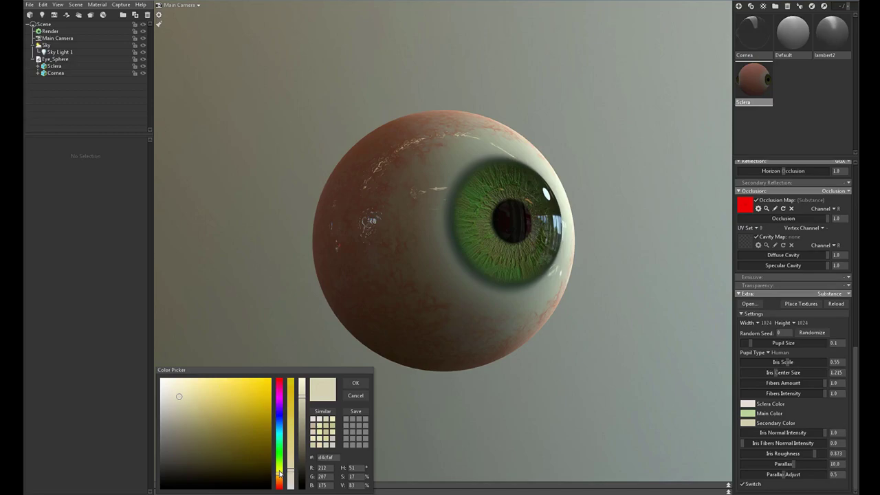
left_click(280, 474)
left_click(194, 398)
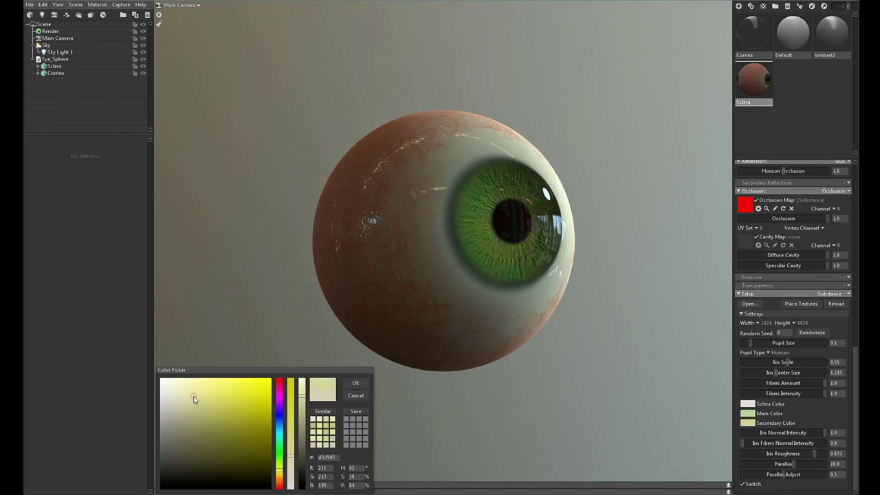
left_click(198, 384)
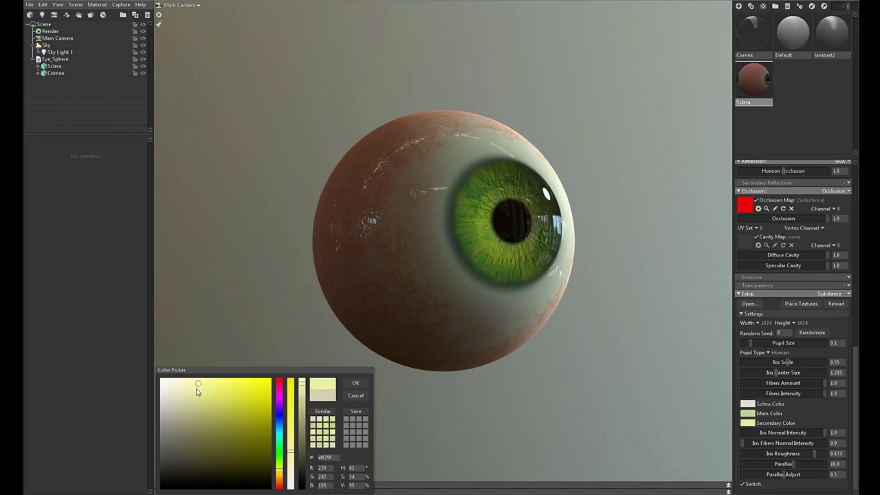
left_click_drag(198, 392, 185, 389)
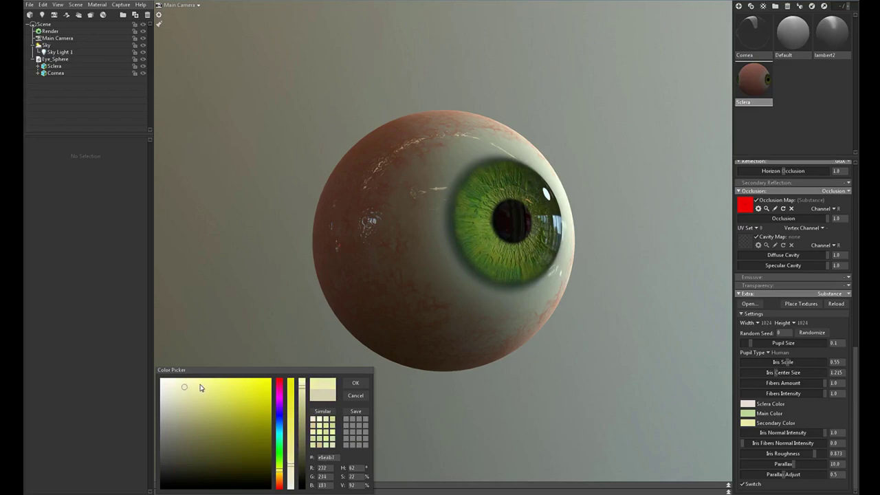
left_click_drag(184, 388, 175, 384)
left_click(355, 383)
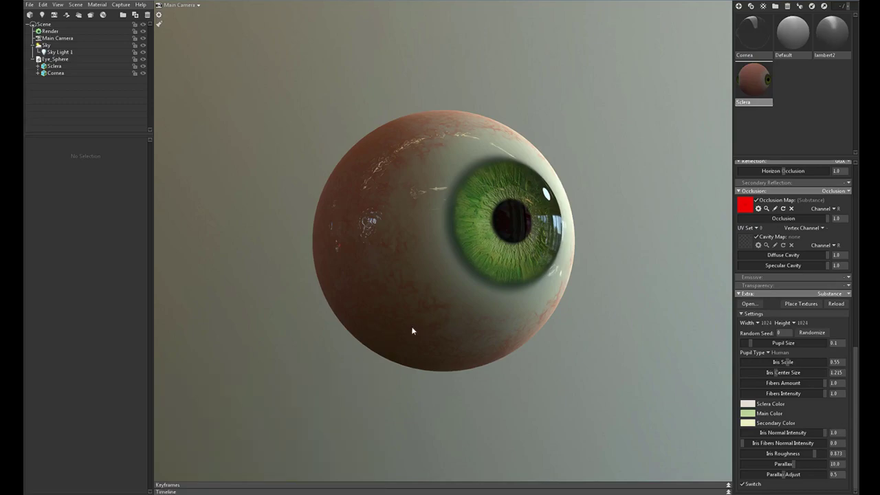
left_click(412, 328)
left_click(328, 369)
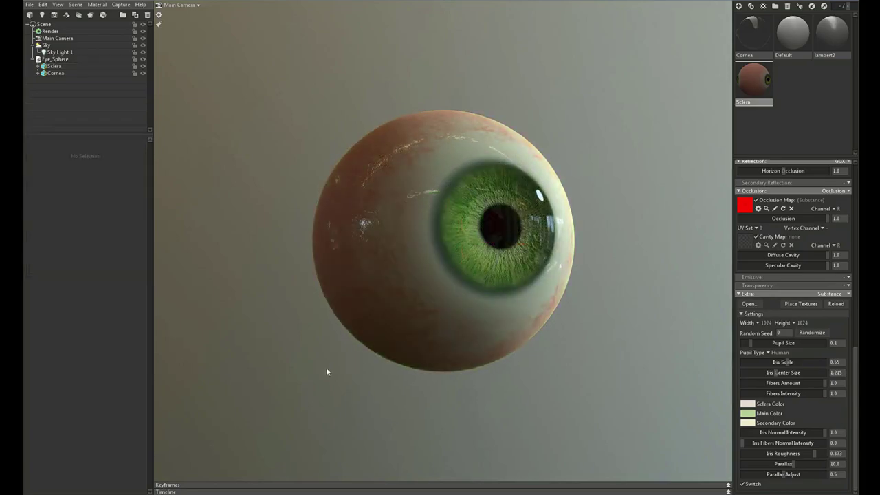
Step: Change the iris Main Color to an orange-tan
mouse_move(592, 355)
left_mouse_down()
mouse_move(548, 359)
mouse_move(599, 343)
mouse_move(661, 352)
mouse_move(609, 353)
mouse_move(582, 338)
mouse_move(603, 328)
mouse_move(591, 353)
left_mouse_up()
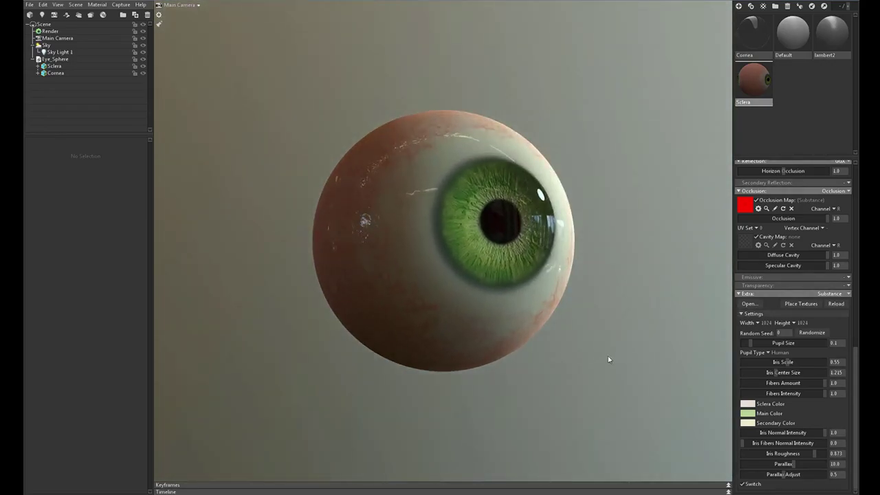
left_click(748, 414)
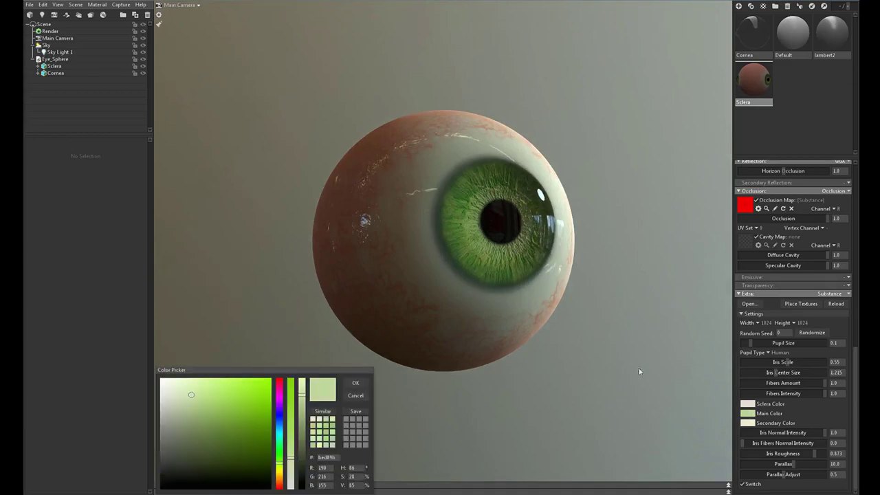
left_click(281, 485)
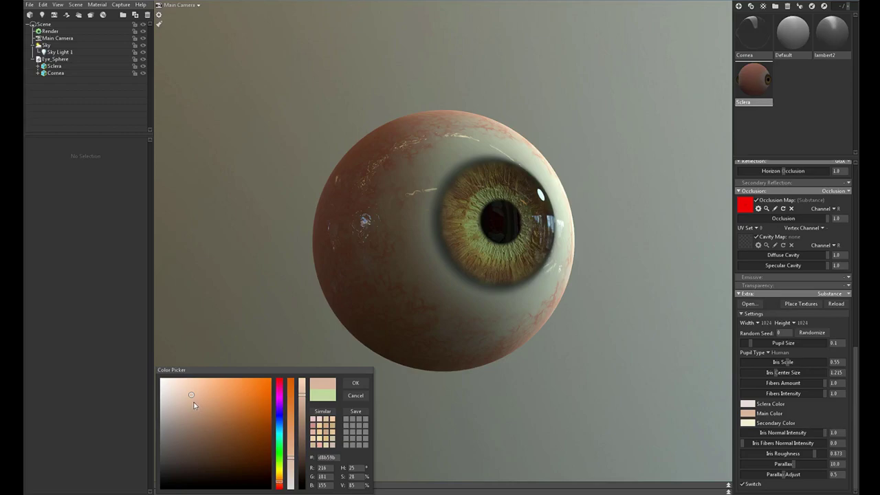
left_click(194, 405)
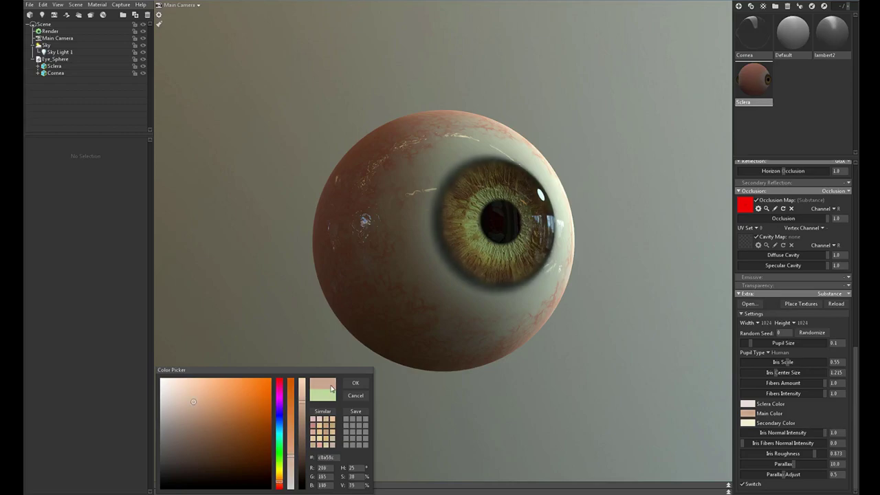
left_click(356, 383)
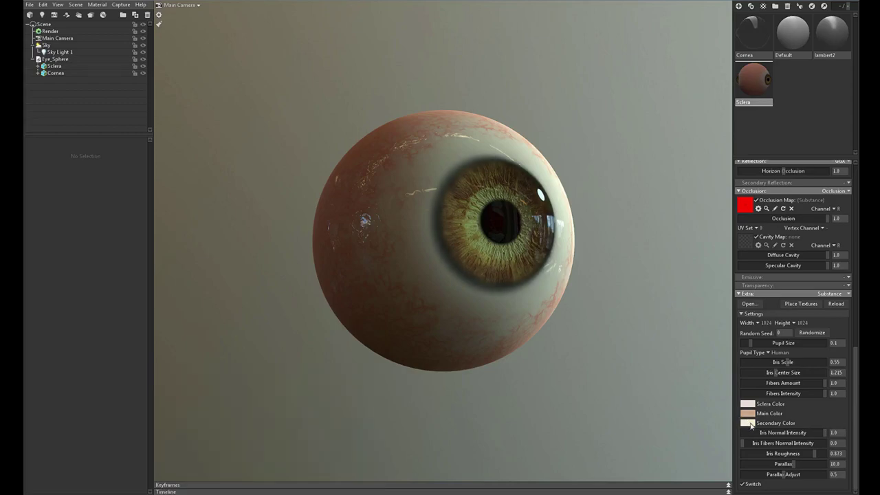
Step: Change the iris Secondary Color to a warm tan and enlarge the Iris Center Size
left_click(747, 422)
left_click(176, 397)
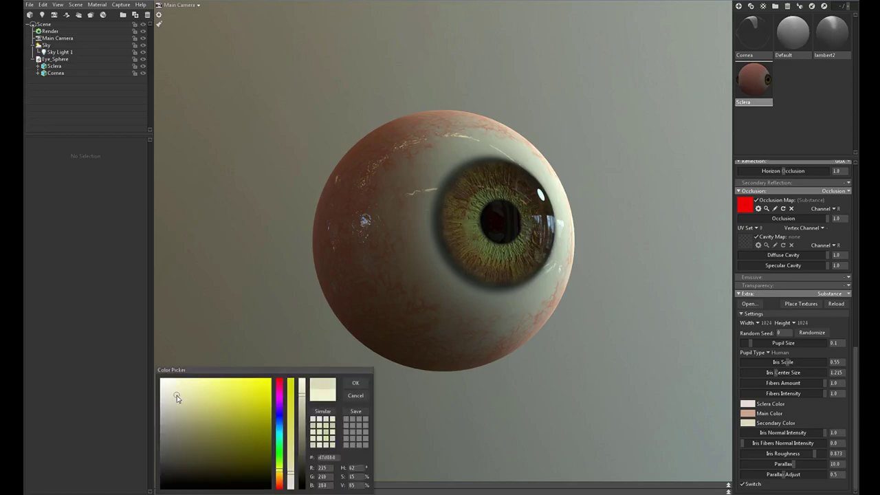
left_click(184, 397)
left_click_drag(279, 479, 279, 476)
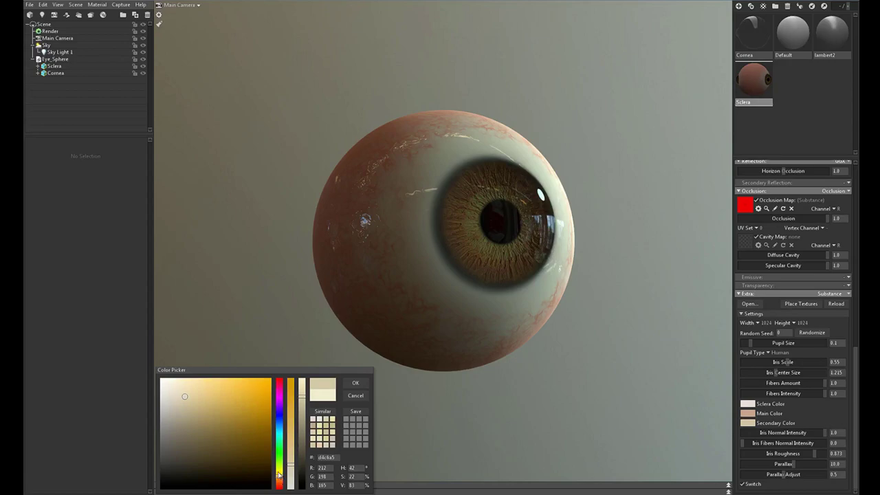
left_click(188, 407)
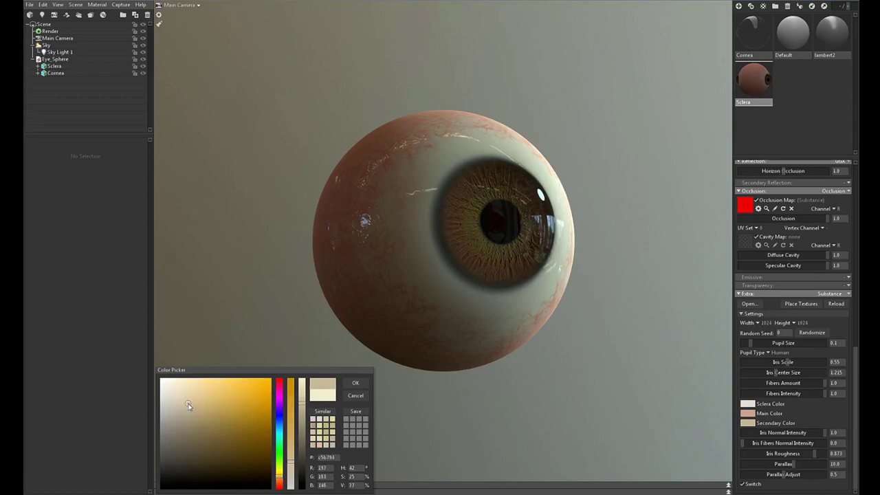
left_click_drag(190, 406, 194, 396)
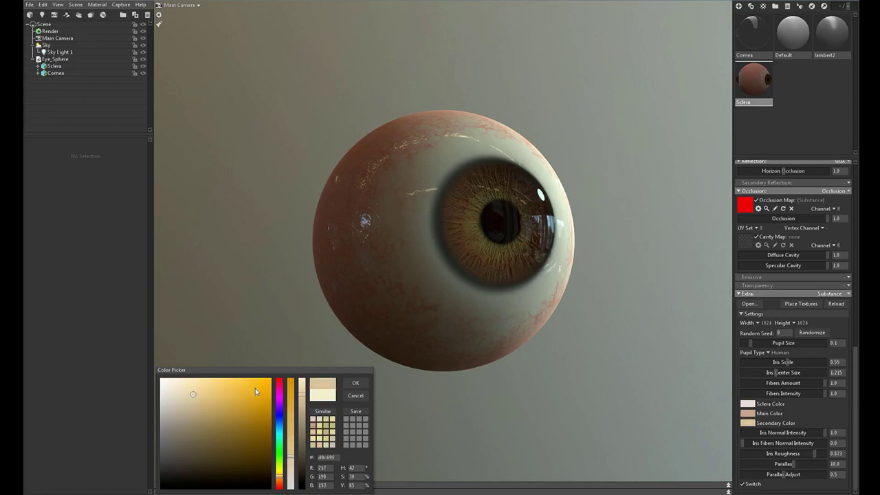
left_click(355, 384)
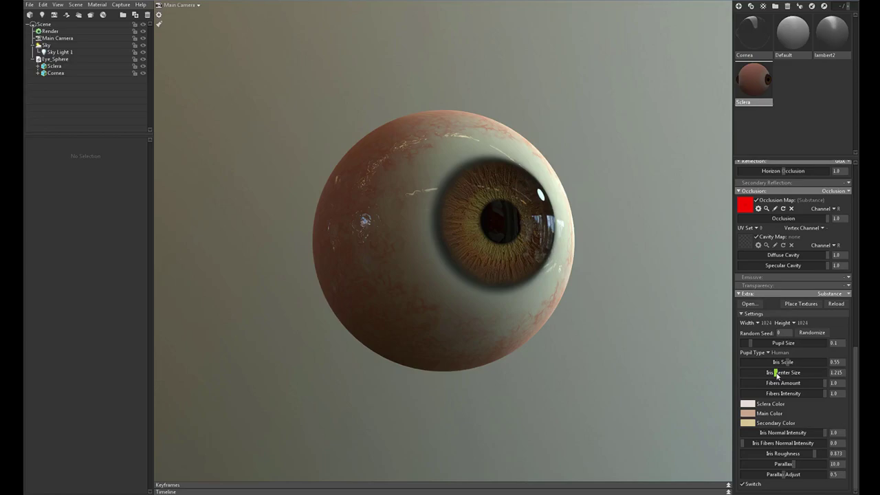
left_click_drag(776, 374, 786, 372)
mouse_move(489, 335)
left_mouse_down()
mouse_move(443, 342)
mouse_move(503, 341)
mouse_move(491, 337)
left_mouse_up()
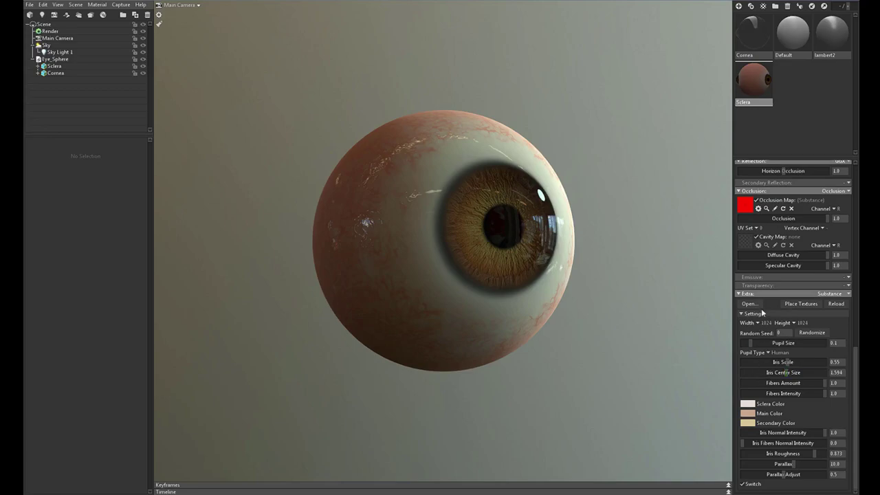
Step: Change the Pupil Type to Reptile, then to Herbivorous
left_click(770, 353)
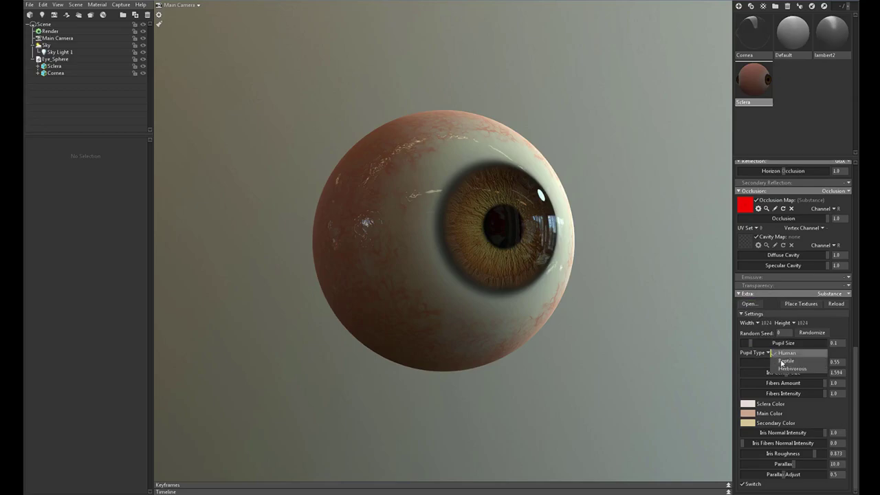
left_click(782, 360)
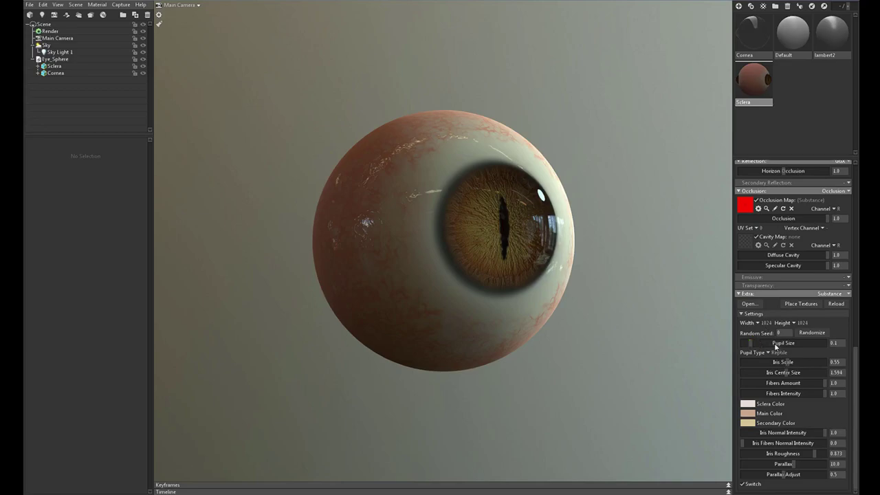
left_click(770, 352)
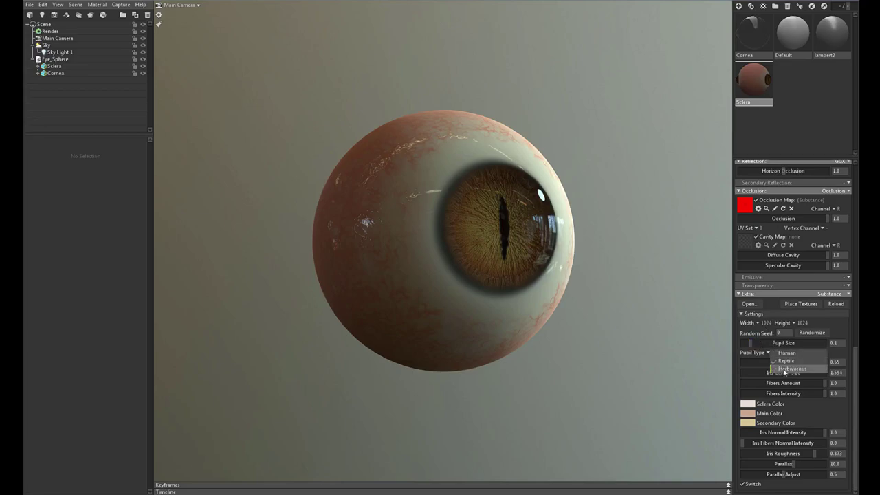
left_click(784, 369)
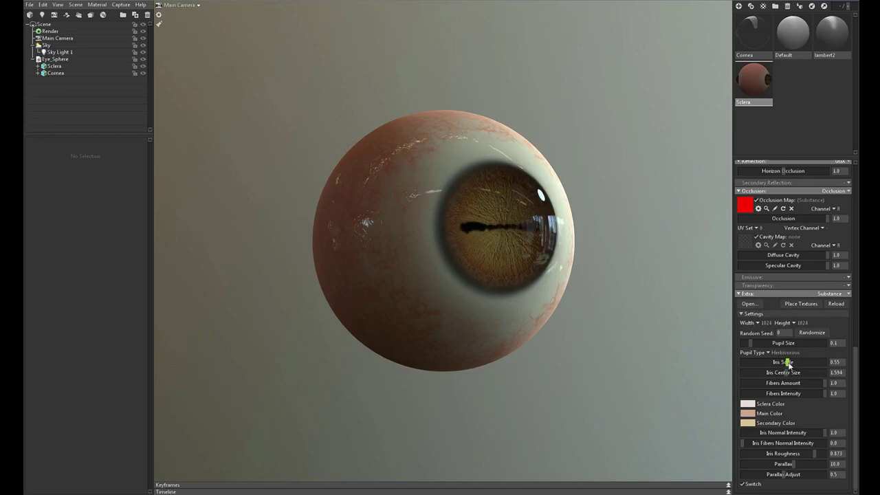
Step: Raise Iris Scale to 0.626 and widen Pupil Size to 0.289
left_click_drag(786, 362, 793, 362)
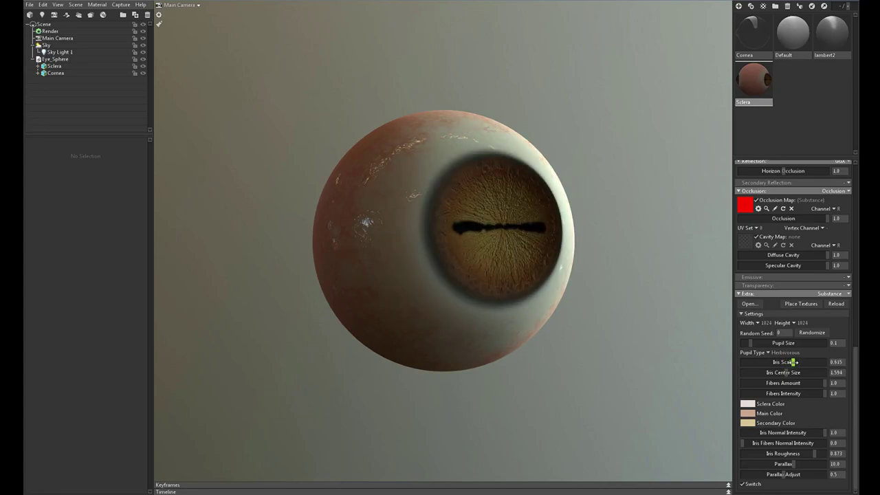
left_click_drag(794, 362, 796, 362)
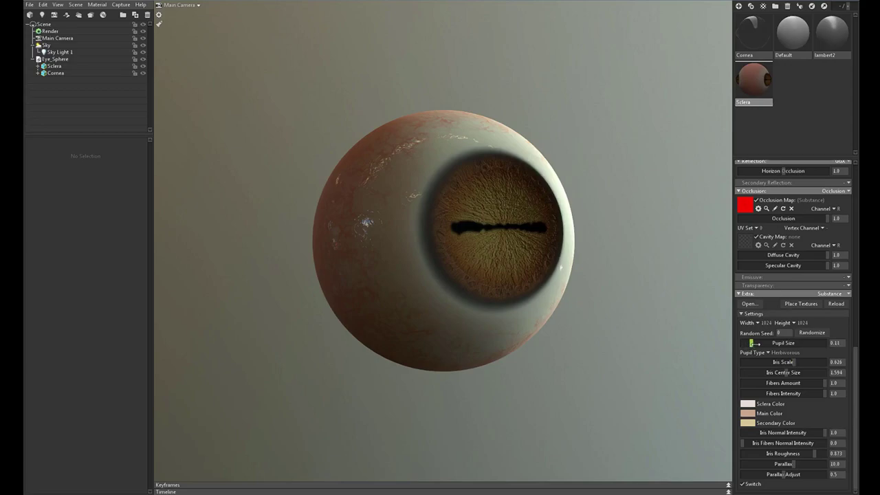
left_click_drag(750, 342, 766, 347)
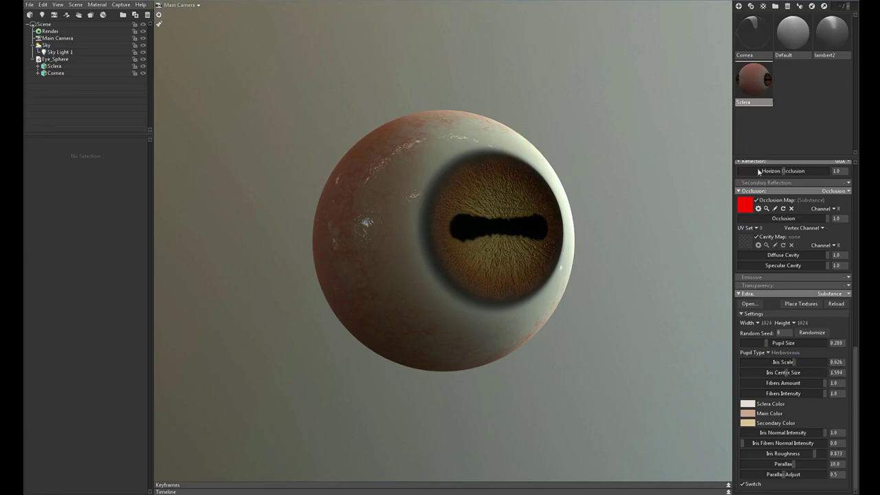
Step: Match the Cornea's Iris Scale to the Sclera's, then scroll the Sclera panel to the remaining iris settings
left_click(749, 35)
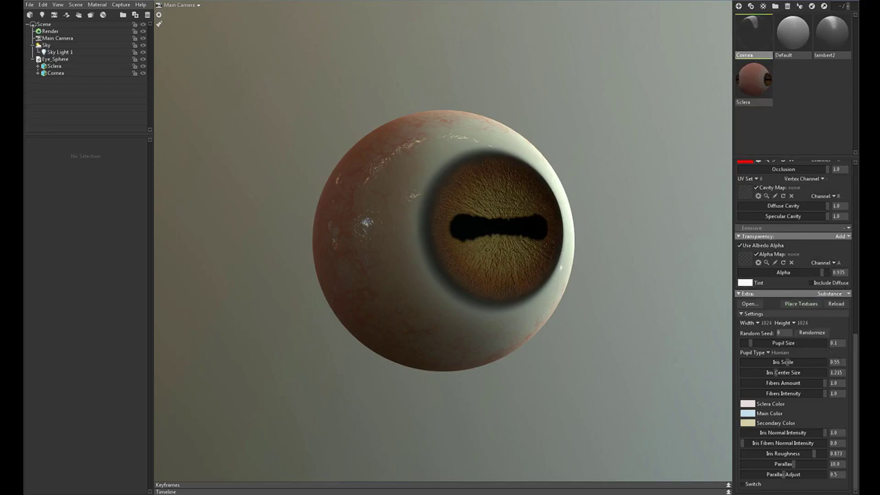
left_click(836, 362)
type("0.82")
type("626")
key("Return")
left_click(754, 82)
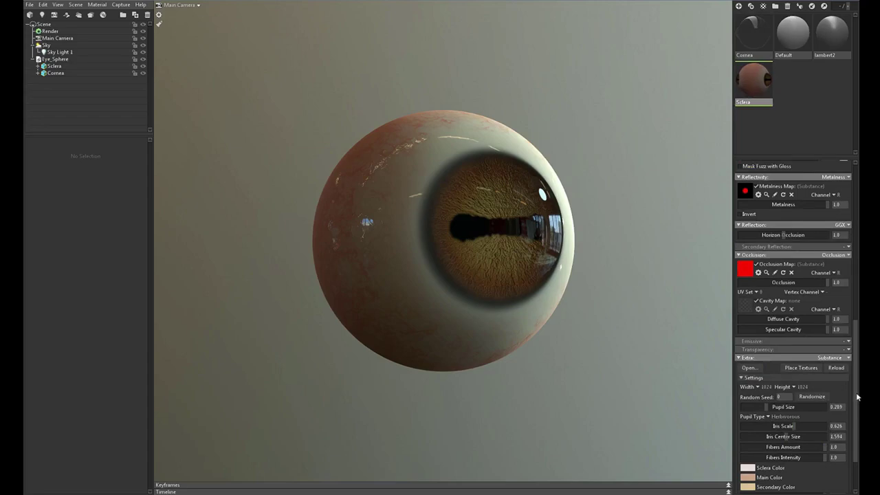
left_click_drag(858, 397, 859, 425)
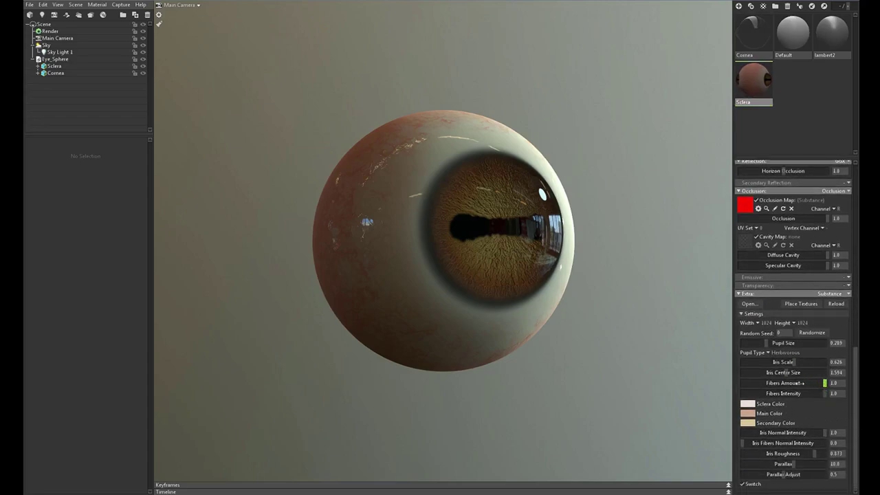
Step: Reduce the iris fibres to Fibers Amount 0.421 and Fibers Intensity 0
mouse_move(825, 383)
left_mouse_down()
mouse_move(785, 384)
mouse_move(826, 395)
left_mouse_up()
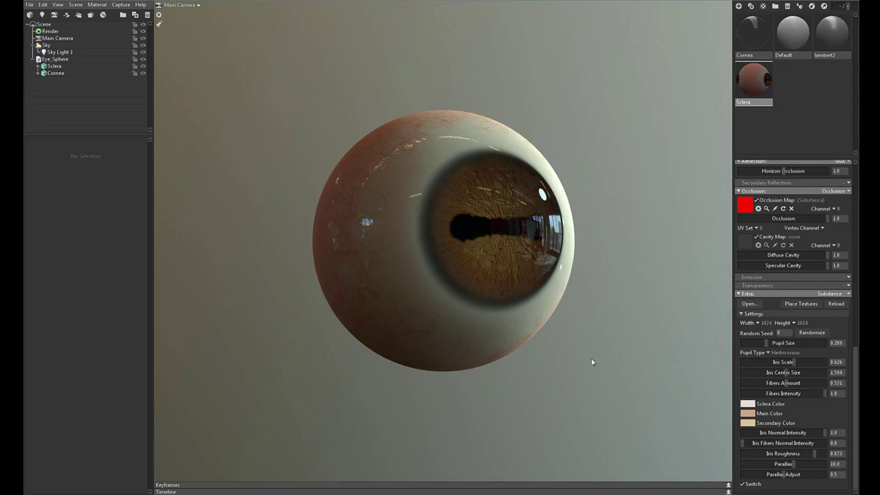
mouse_move(489, 329)
left_mouse_down()
mouse_move(521, 326)
mouse_move(463, 330)
mouse_move(449, 342)
mouse_move(472, 350)
mouse_move(482, 328)
left_mouse_up()
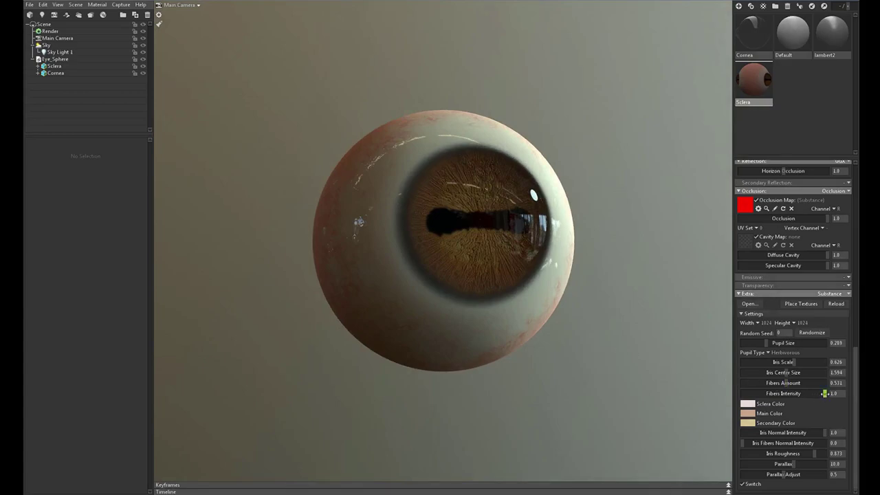
left_click_drag(824, 399, 725, 396)
mouse_move(786, 383)
left_mouse_down()
mouse_move(798, 382)
mouse_move(777, 383)
left_mouse_up()
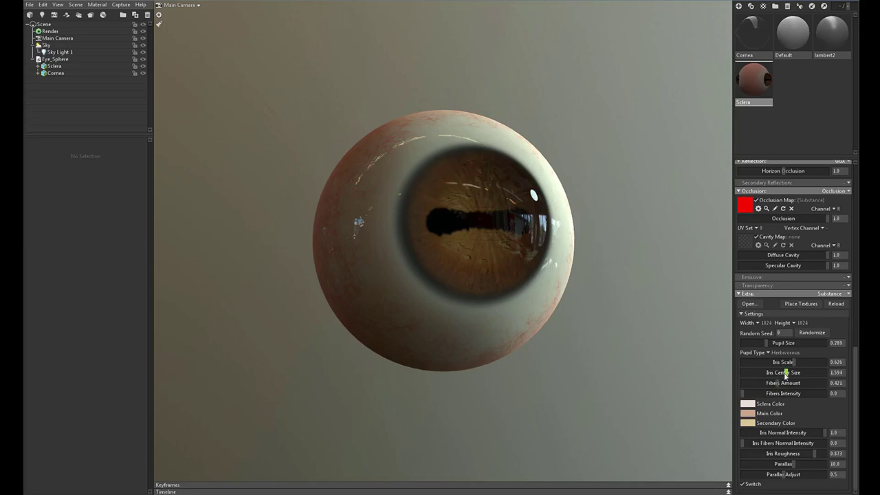
Step: Adjust the Iris Center Size with its slider and value field
left_click_drag(787, 374, 825, 374)
double_click(835, 373)
type("1.0")
key("Escape")
mouse_move(769, 372)
left_mouse_down()
mouse_move(757, 372)
mouse_move(841, 370)
left_mouse_up()
Step: Deselect the sclera and orbit the eyeball so the iris faces right
left_click(507, 347)
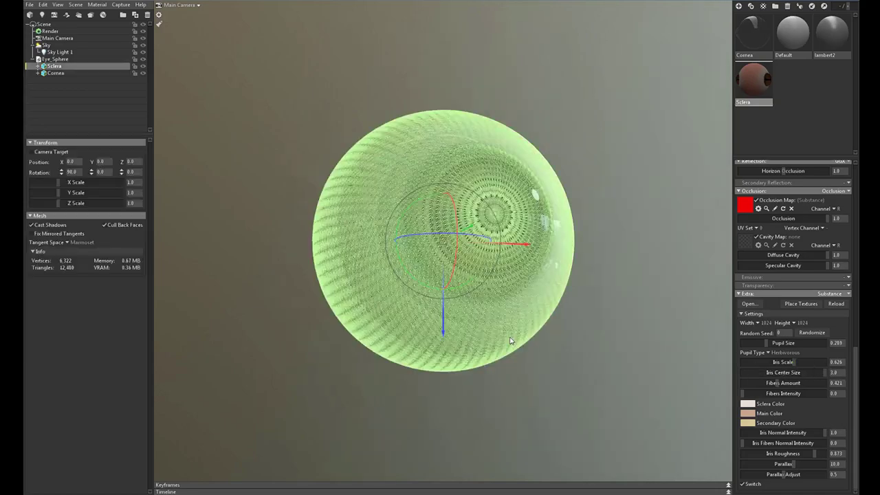
left_click(557, 380)
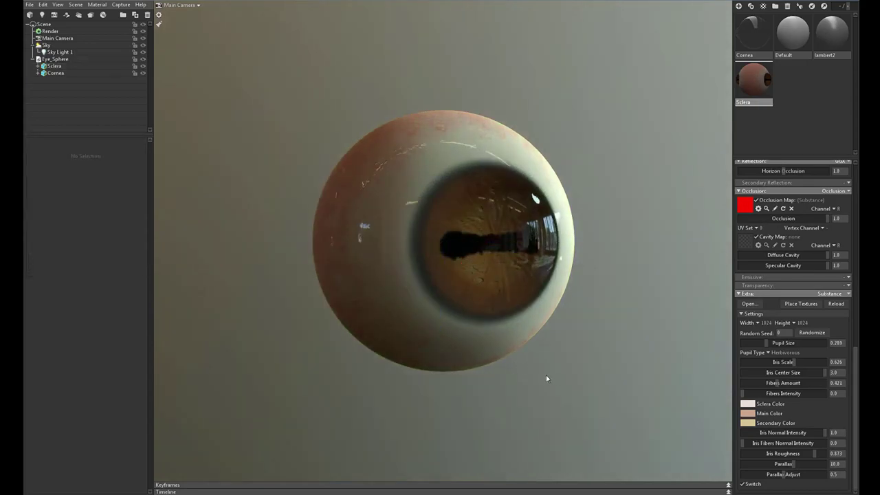
mouse_move(546, 379)
left_mouse_down()
mouse_move(558, 356)
mouse_move(527, 359)
mouse_move(552, 360)
mouse_move(550, 348)
mouse_move(551, 365)
mouse_move(527, 367)
mouse_move(552, 366)
left_mouse_up()
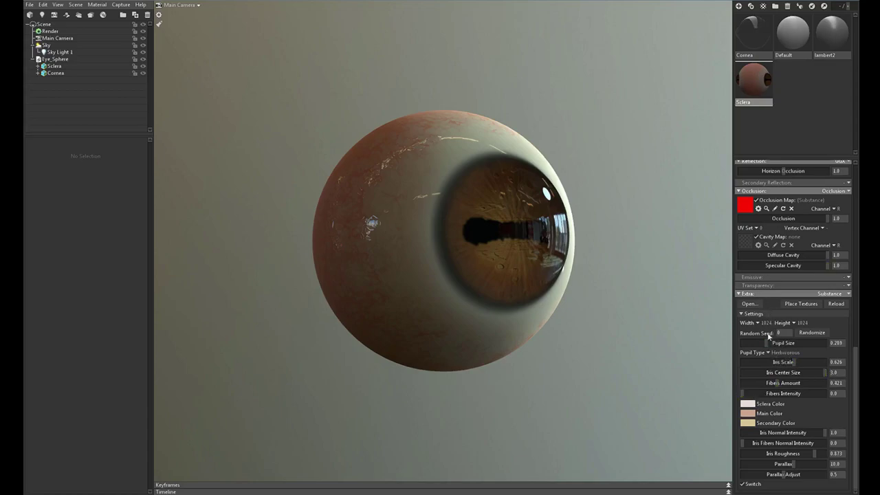
Step: Set Pupil Type to Reptile, Fibers Amount and Intensity to 1.0, and Iris Center Size to about 0.457
left_click(771, 353)
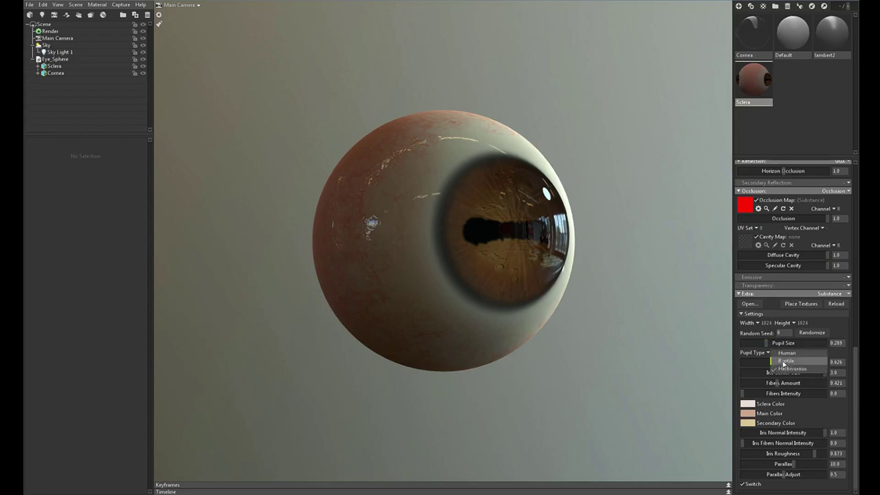
left_click(785, 362)
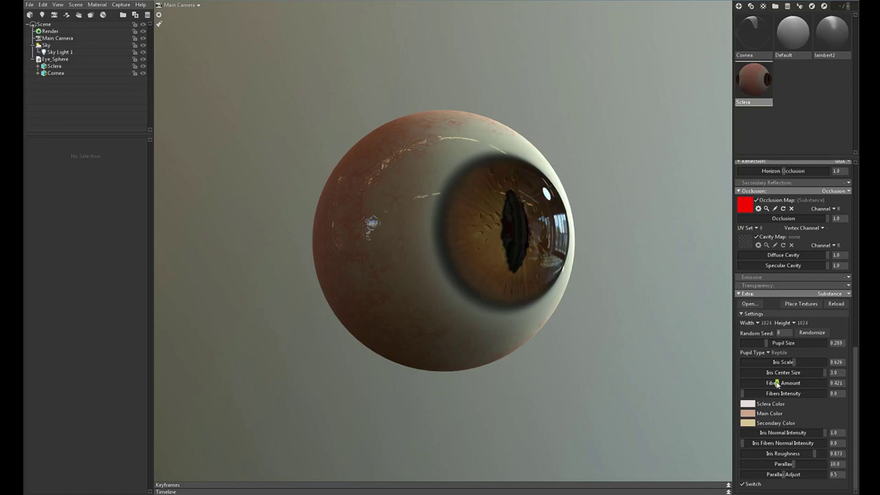
left_click_drag(777, 383, 844, 383)
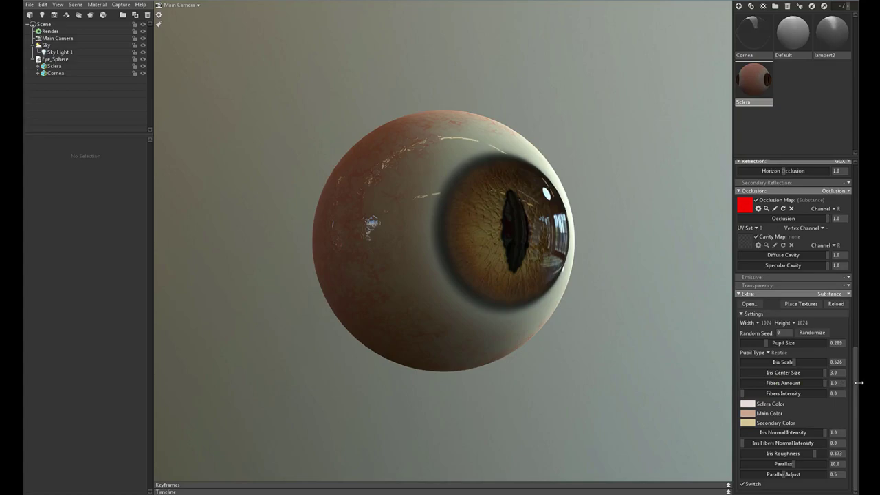
left_click_drag(743, 393, 860, 396)
left_click_drag(824, 372, 755, 374)
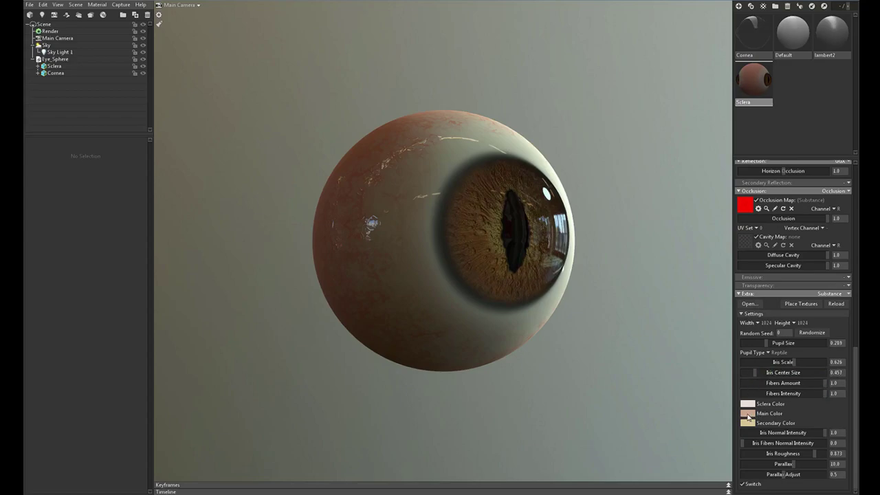
Step: Set the iris Main Color to a saturated golden shade
left_click(748, 415)
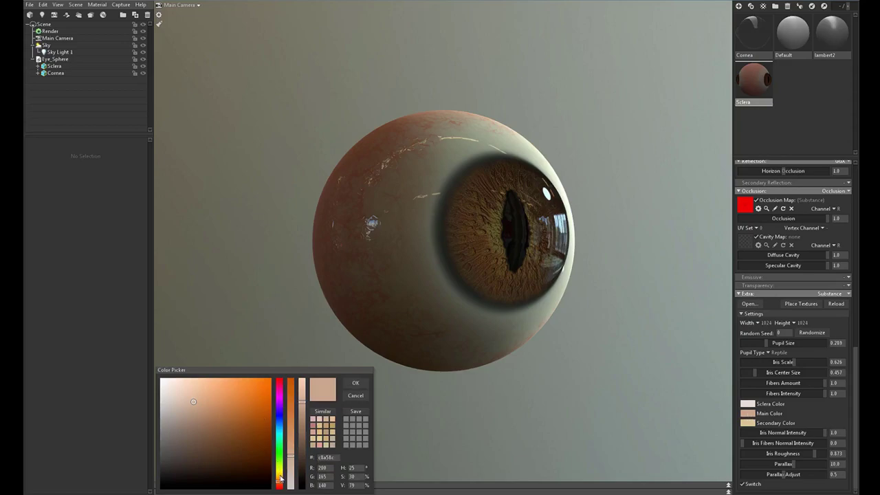
left_click_drag(280, 480, 281, 478)
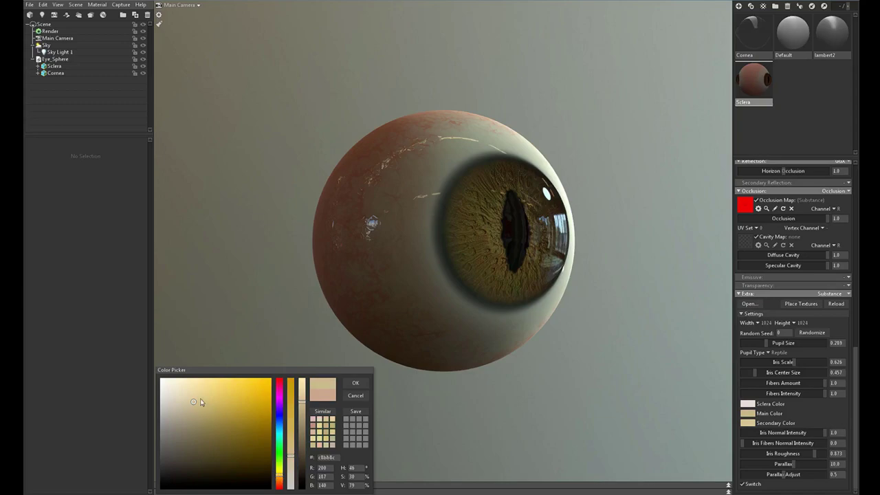
left_click_drag(203, 403, 210, 402)
left_click(221, 404)
left_click_drag(220, 403, 220, 396)
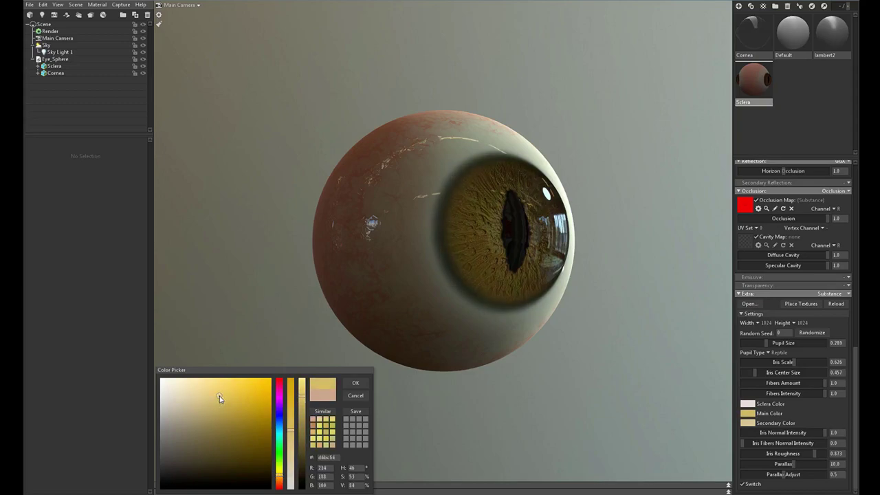
left_click(355, 383)
Step: Set the iris Secondary Color to a bright pale yellow
left_click(749, 423)
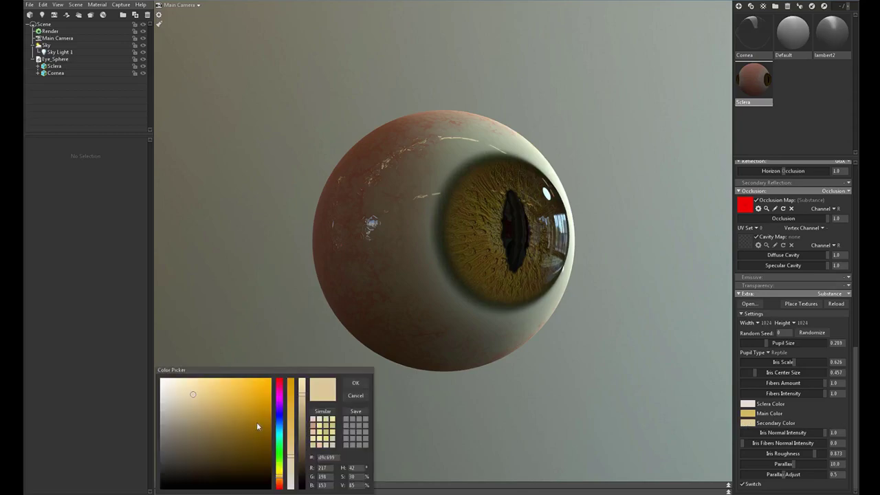
left_click(281, 473)
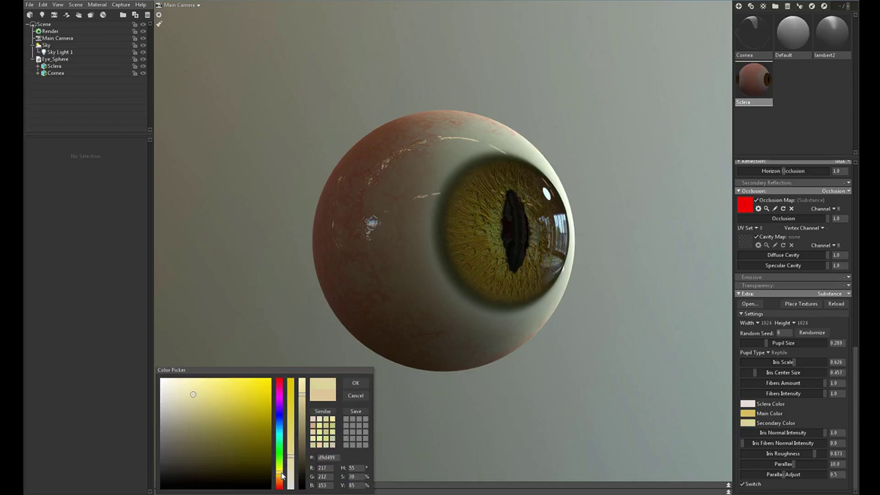
left_click(200, 389)
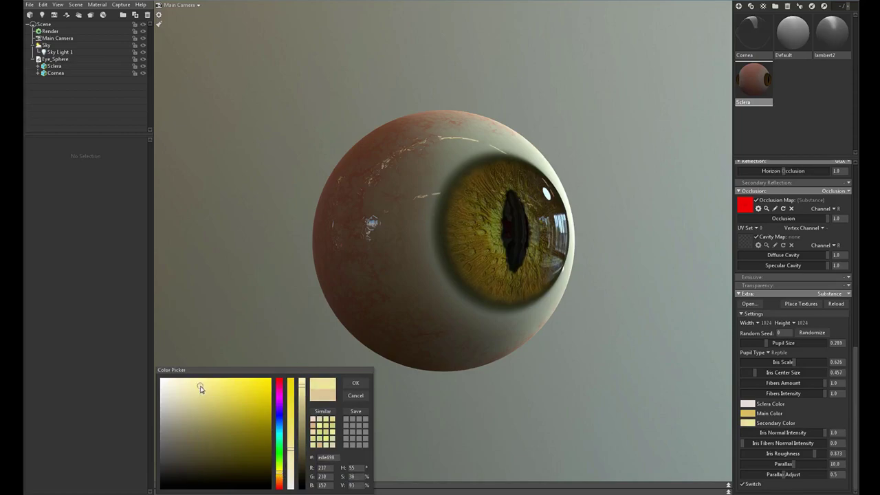
left_click(352, 383)
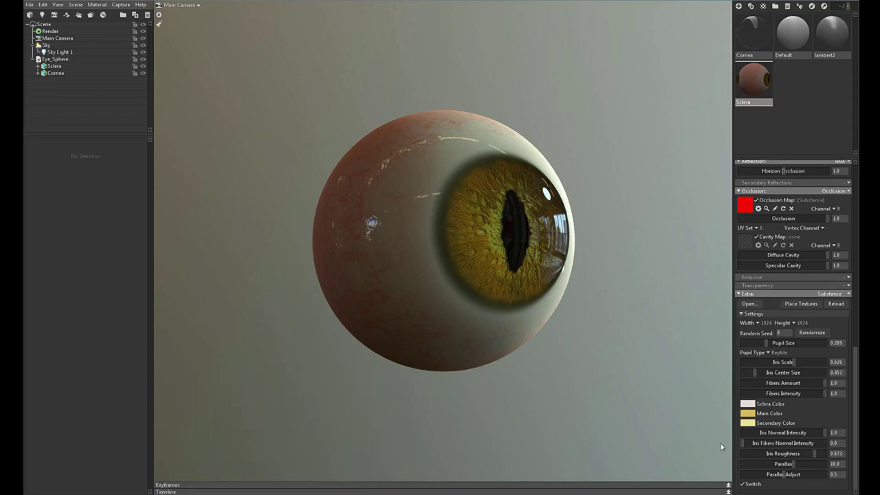
Step: Make the iris Main Color a paler, brighter gold
left_click(747, 415)
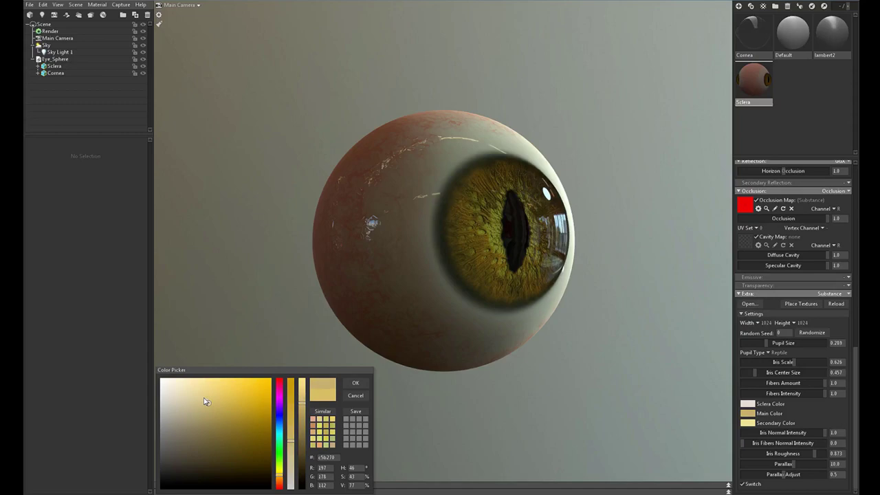
left_click(204, 398)
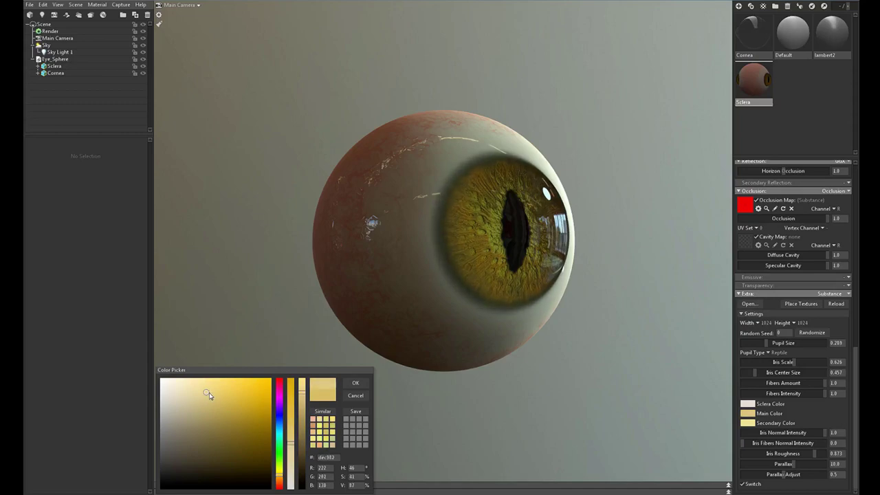
left_click(209, 391)
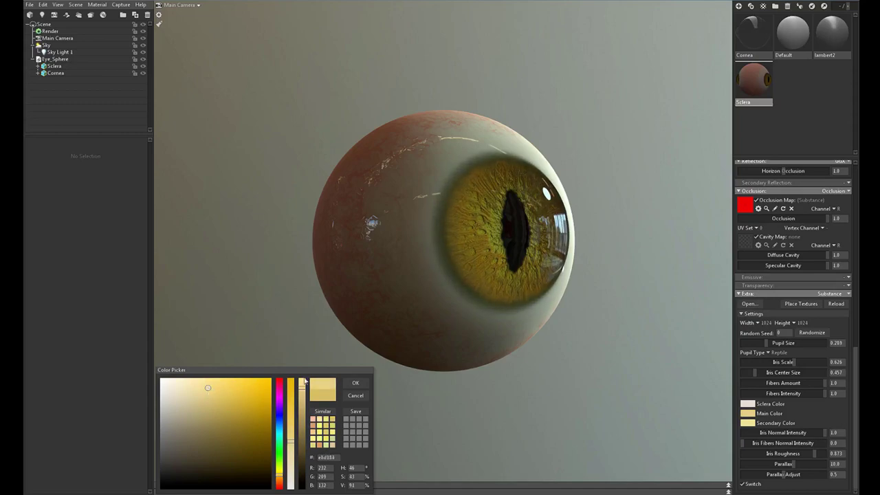
left_click(355, 383)
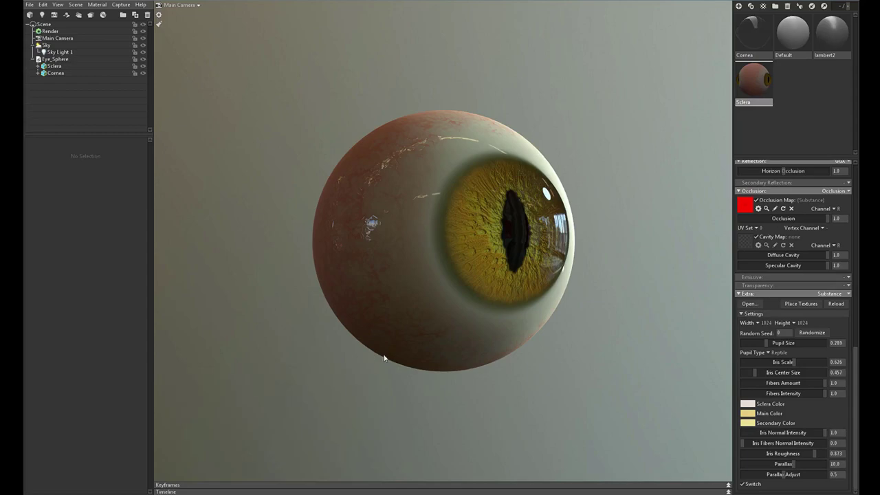
Step: Face the iris toward the camera and set the slit Pupil Size to 0.121
left_click_drag(442, 389, 450, 392)
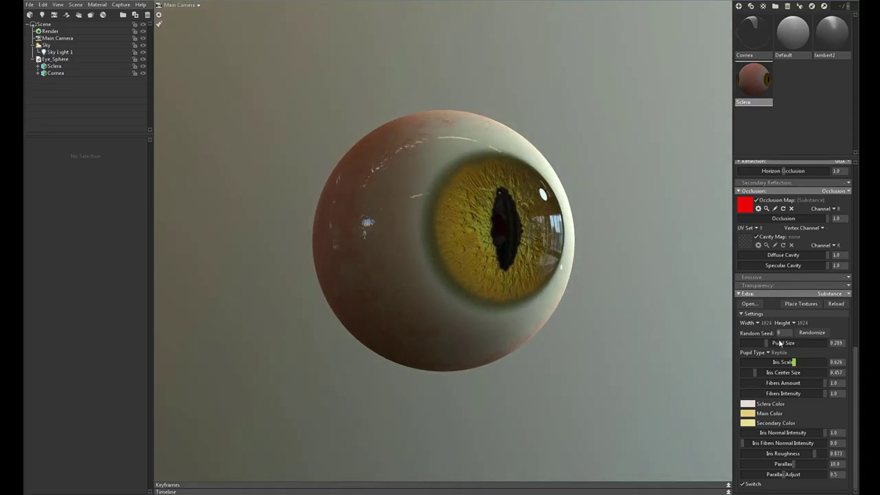
left_click_drag(767, 346, 747, 343)
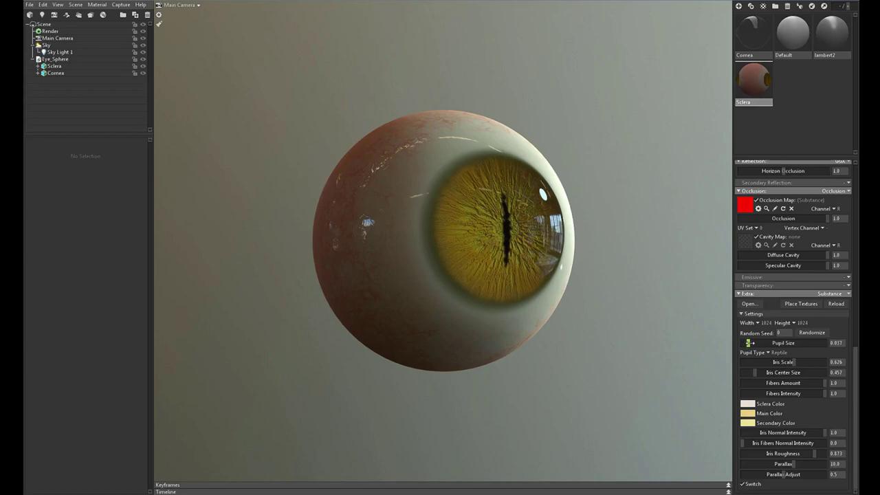
mouse_move(747, 343)
left_mouse_down()
mouse_move(813, 351)
mouse_move(752, 352)
left_mouse_up()
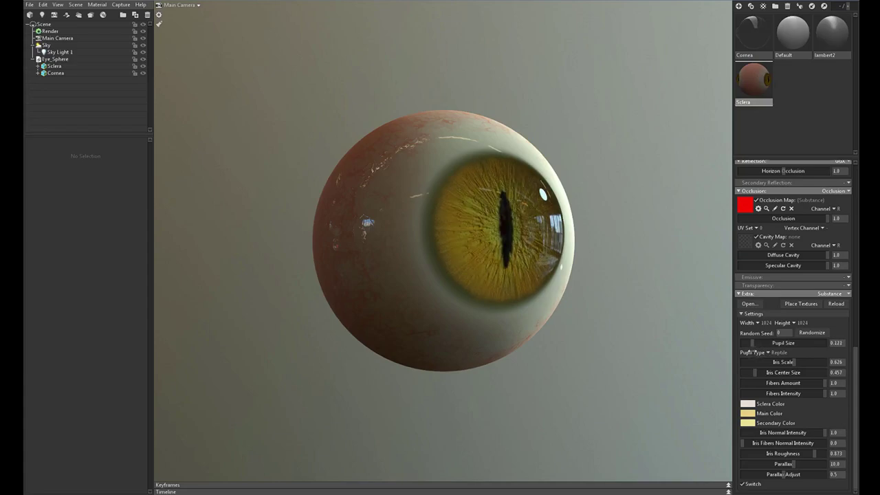